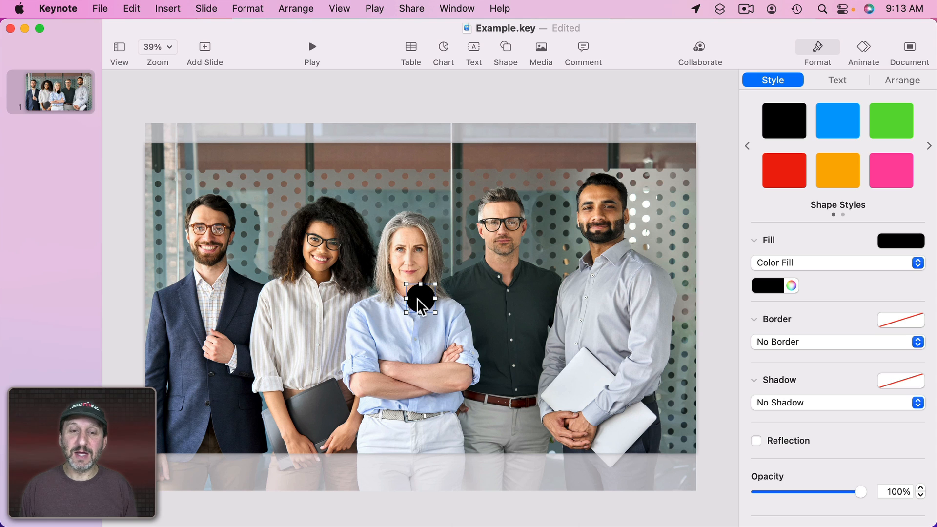
Place the circle at the curly-haired woman's head and give it no fill and a red line border
{"action": "left_click_drag", "start_coordinate": [419, 299], "coordinate": [334, 204]}
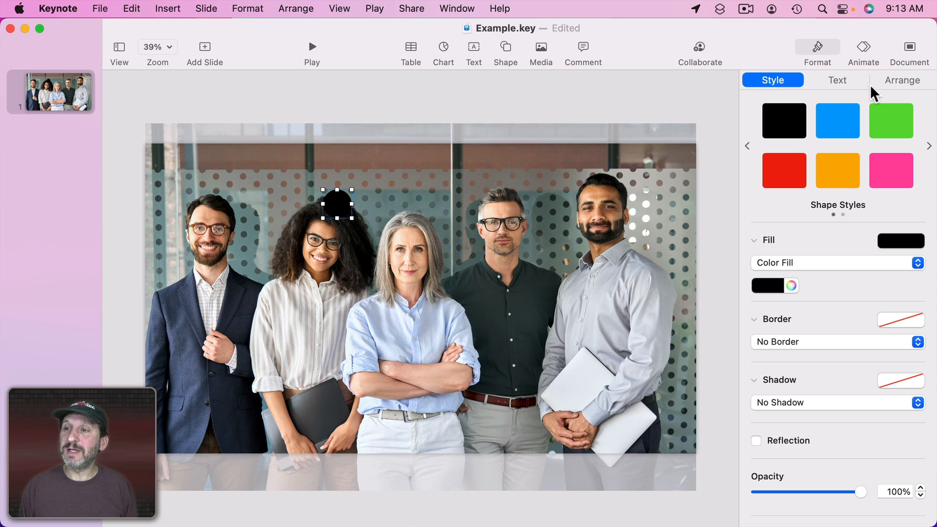
{"action": "left_click", "coordinate": [801, 263]}
{"action": "left_click", "coordinate": [790, 248]}
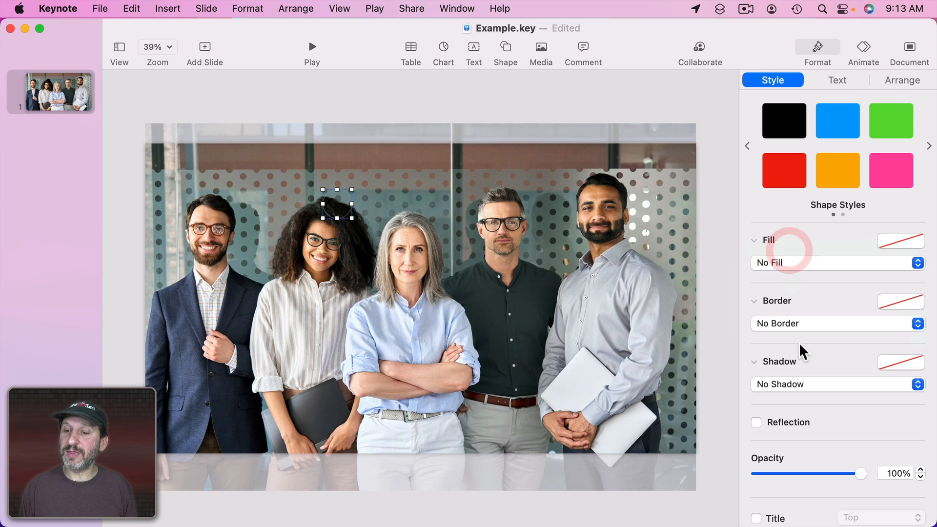
{"action": "left_click", "coordinate": [793, 324]}
{"action": "left_click", "coordinate": [789, 338]}
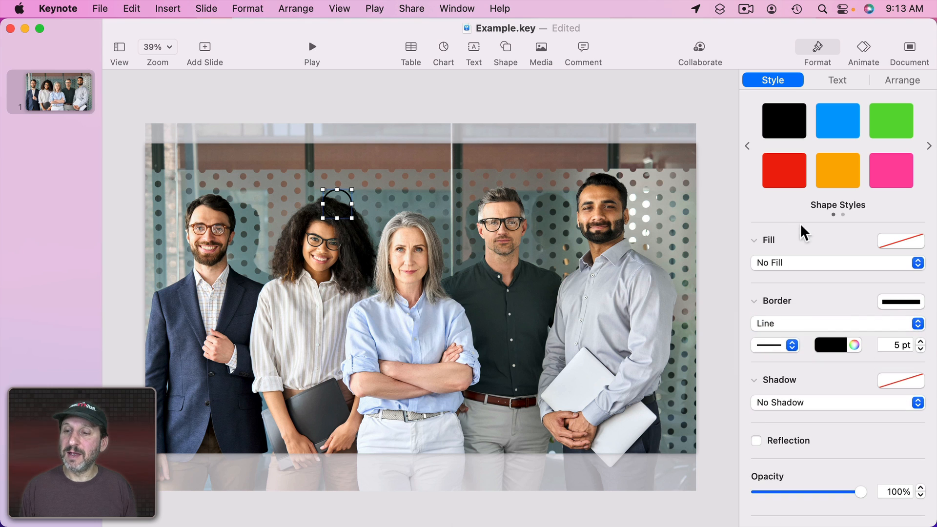
{"action": "left_click", "coordinate": [830, 345]}
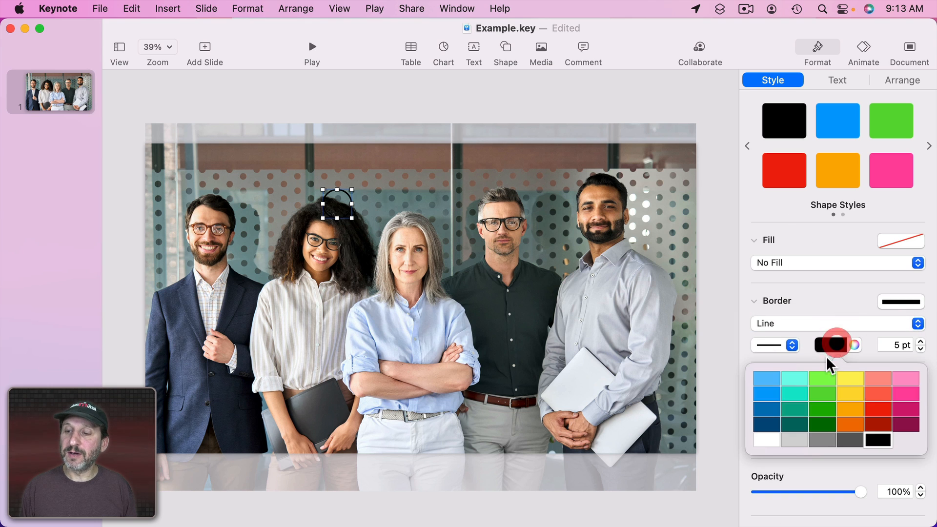
{"action": "left_click", "coordinate": [883, 411]}
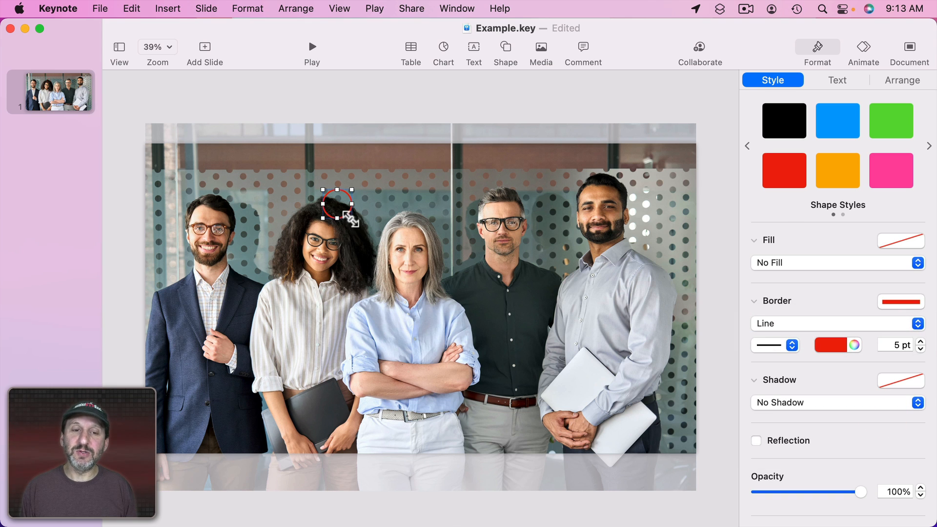
Stretch the red outline into a tall oval around the curly-haired woman's face, then delete the shape
{"action": "left_click_drag", "start_coordinate": [351, 218], "coordinate": [350, 267]}
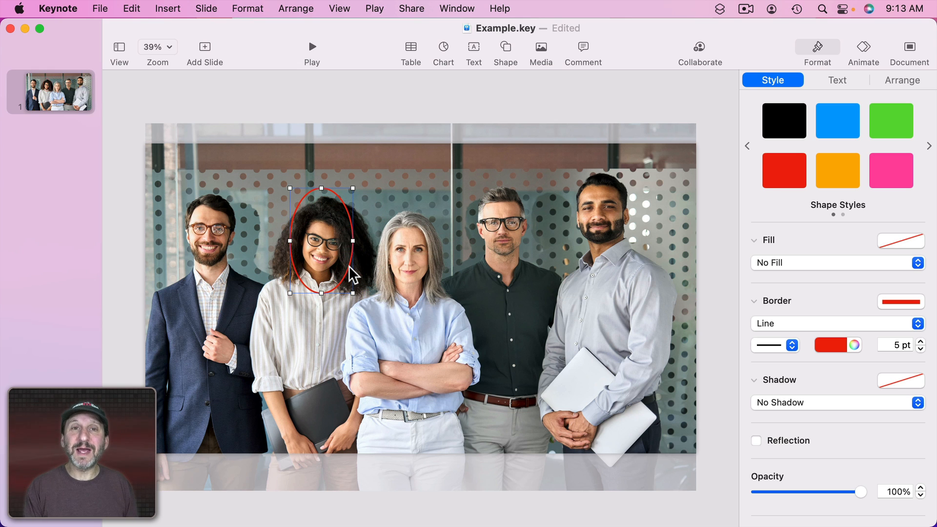
{"action": "key", "text": "Delete"}
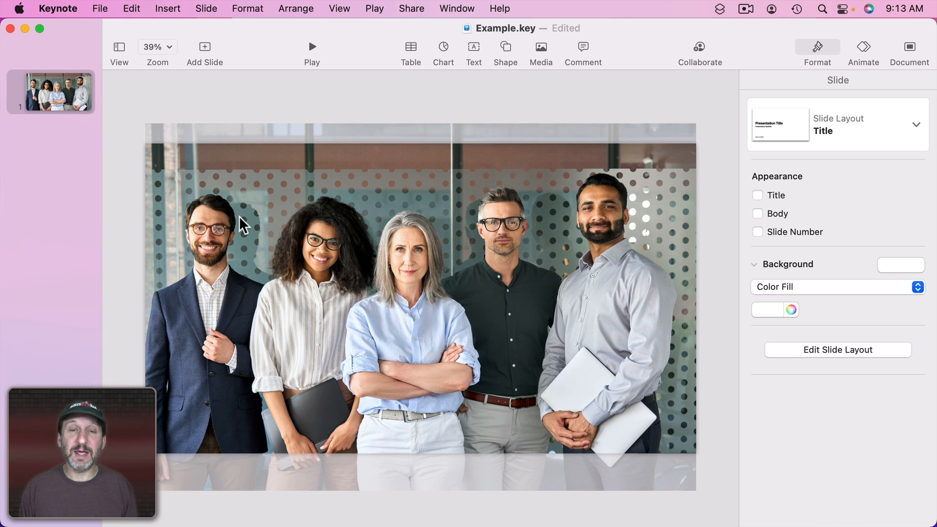
Insert a basic circle and enlarge it into an oval covering the face of the man in the navy suit
{"action": "left_click", "coordinate": [505, 48]}
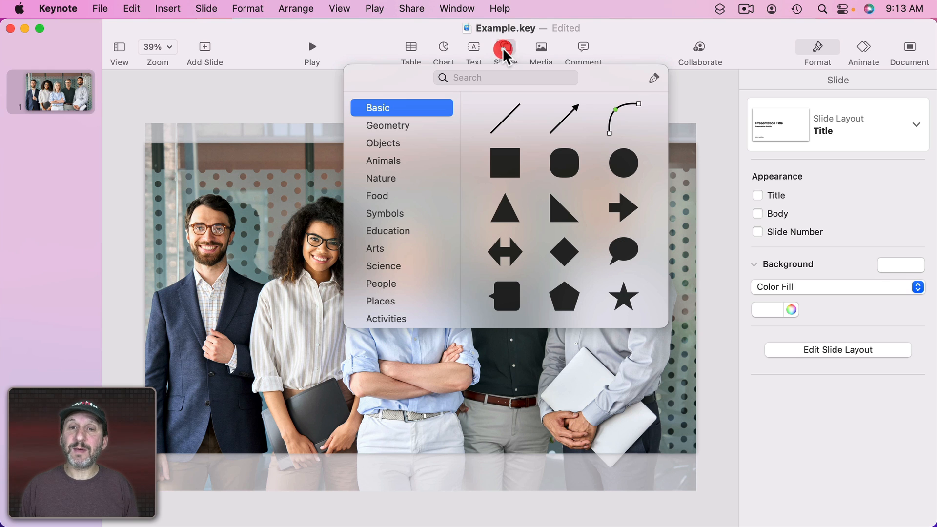
{"action": "left_click", "coordinate": [628, 164]}
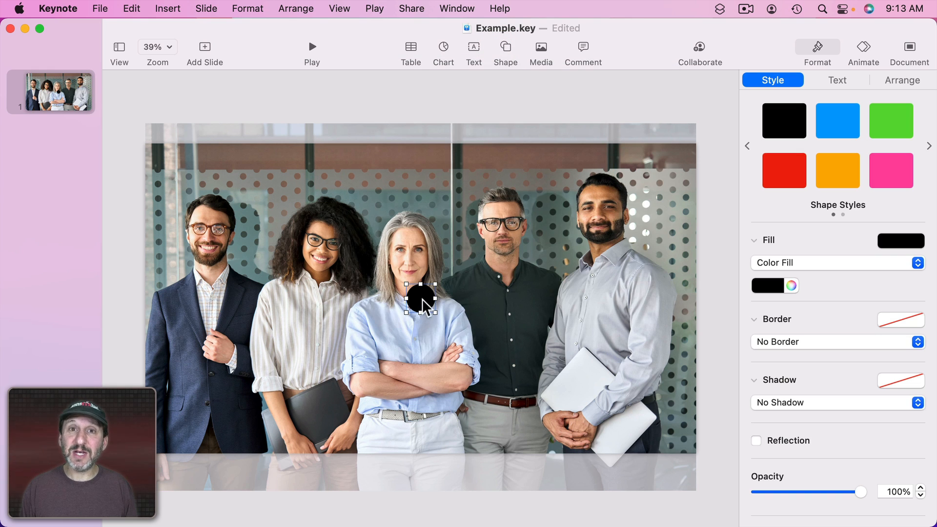
{"action": "left_click_drag", "start_coordinate": [422, 302], "coordinate": [232, 249]}
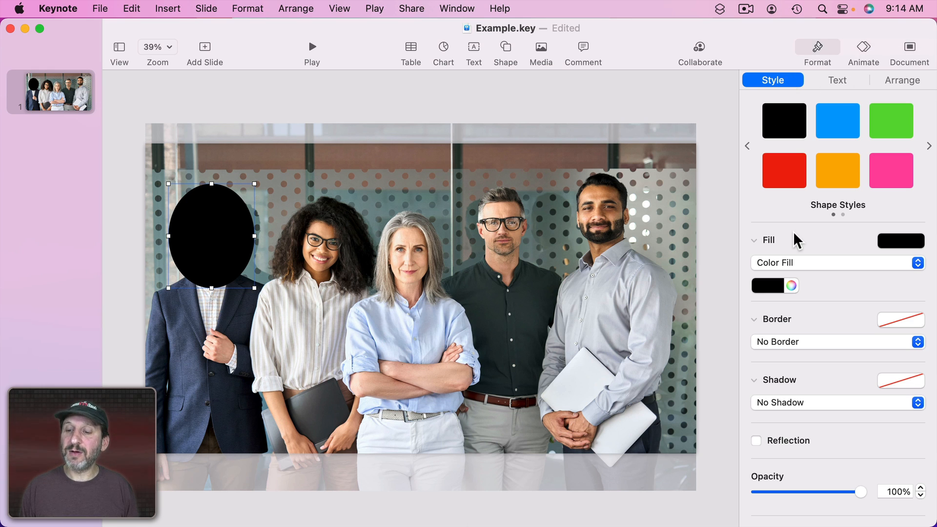
Set the oval's opacity to 50% and shift it slightly upward to centre it on the man's face
{"action": "scroll", "coordinate": [810, 305], "scroll_direction": "down", "scroll_amount": 2}
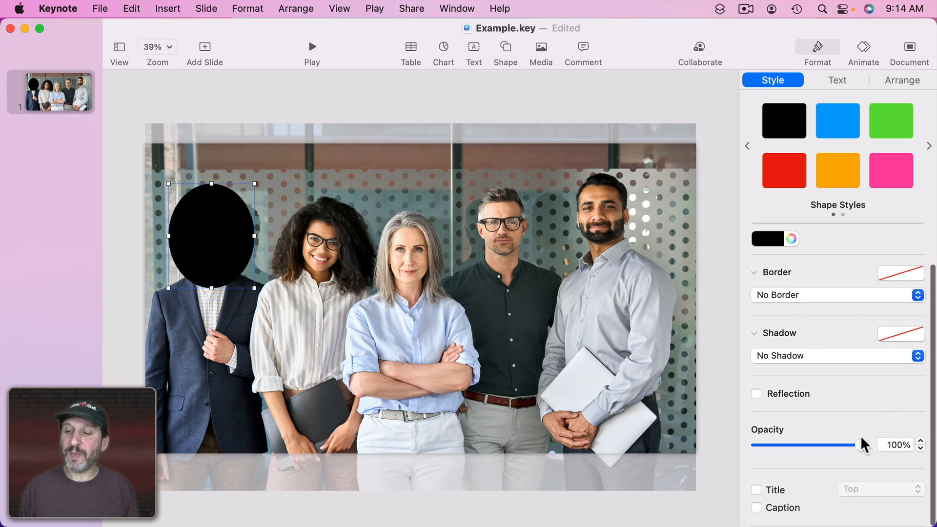
{"action": "left_click_drag", "start_coordinate": [862, 446], "coordinate": [810, 447]}
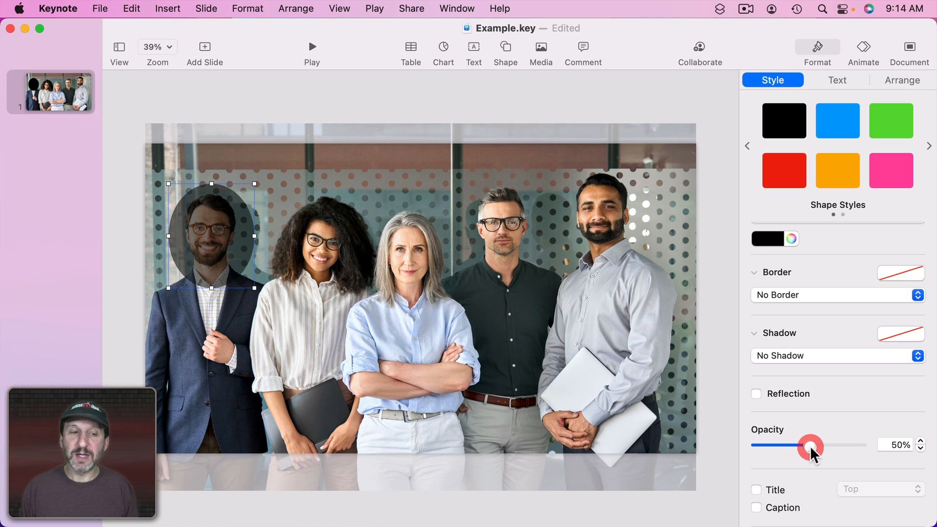
{"action": "left_click_drag", "start_coordinate": [217, 245], "coordinate": [217, 242]}
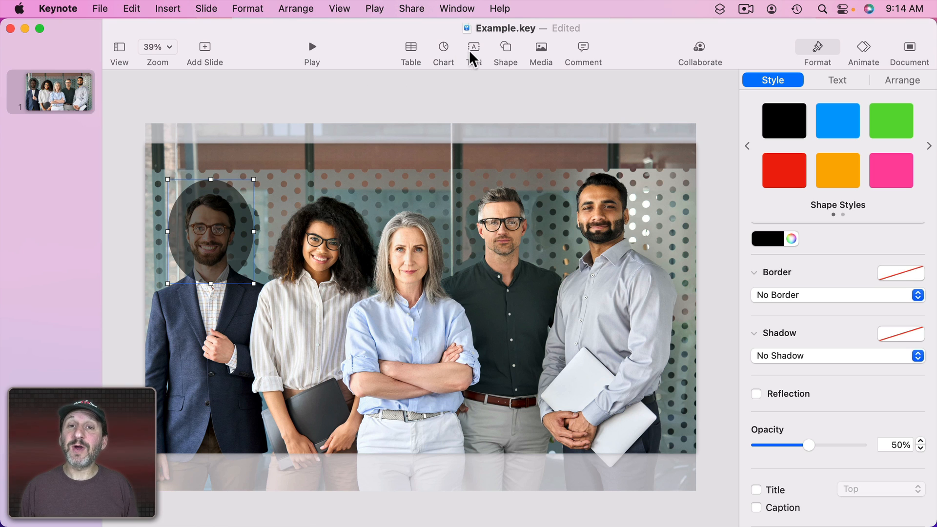
Insert a basic square and stretch it to cover the entire slide
{"action": "left_click", "coordinate": [506, 48]}
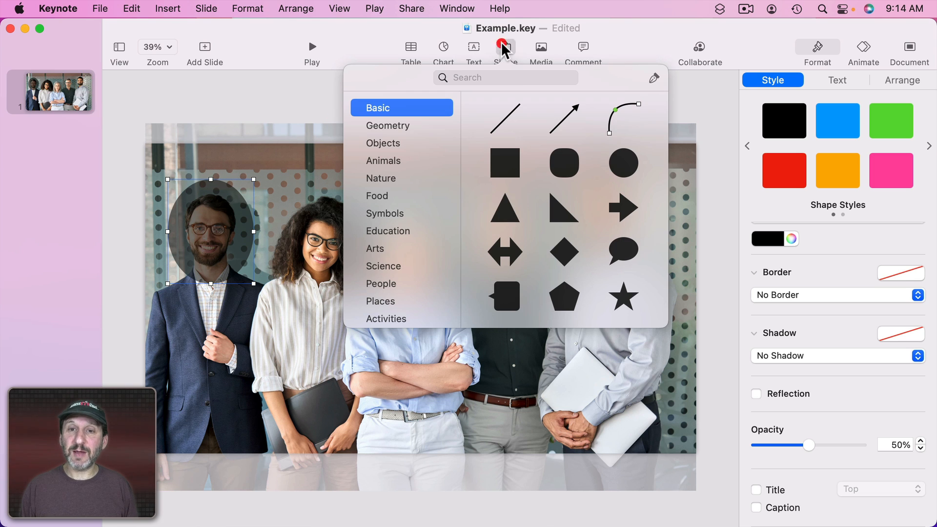
{"action": "left_click", "coordinate": [496, 167]}
{"action": "left_click_drag", "start_coordinate": [423, 292], "coordinate": [696, 454]}
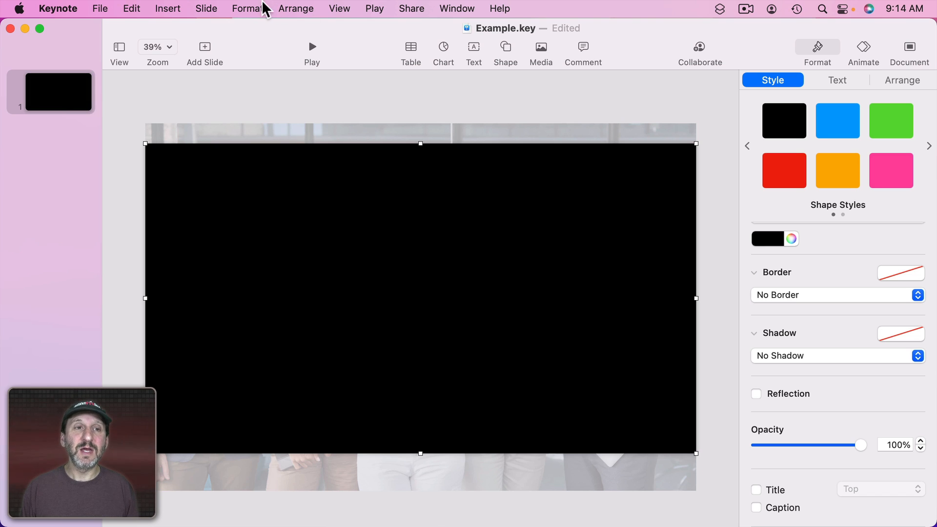
Send the slide-sized rectangle backward behind the oval and apply the red shape style to the oval
{"action": "left_click", "coordinate": [296, 8]}
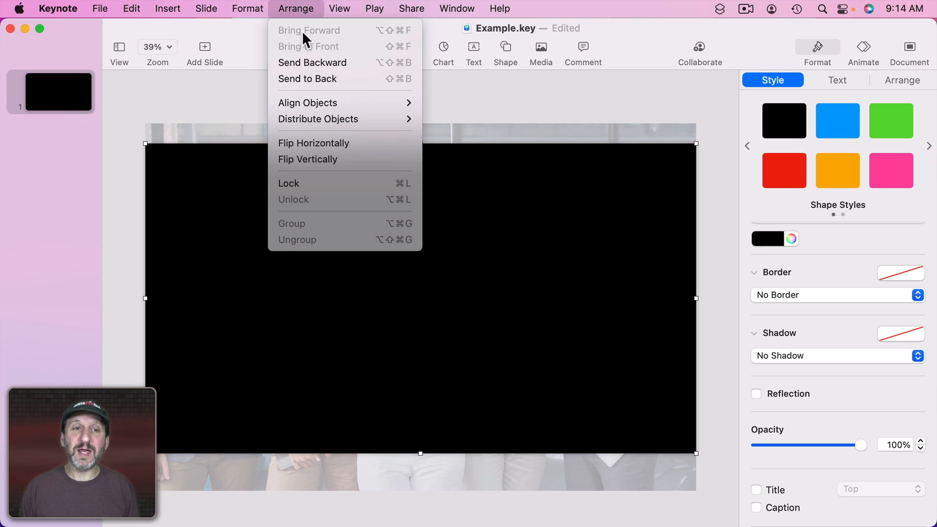
{"action": "left_click", "coordinate": [303, 64]}
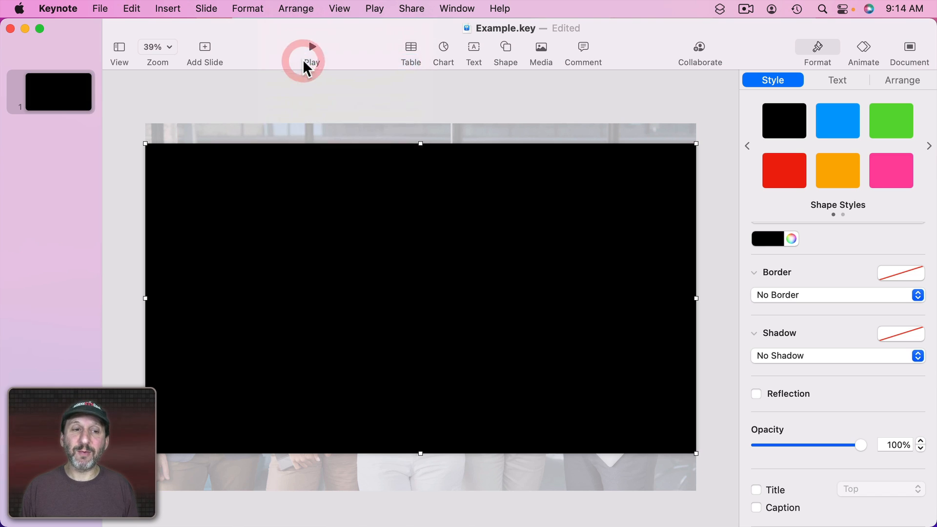
{"action": "left_click", "coordinate": [202, 235]}
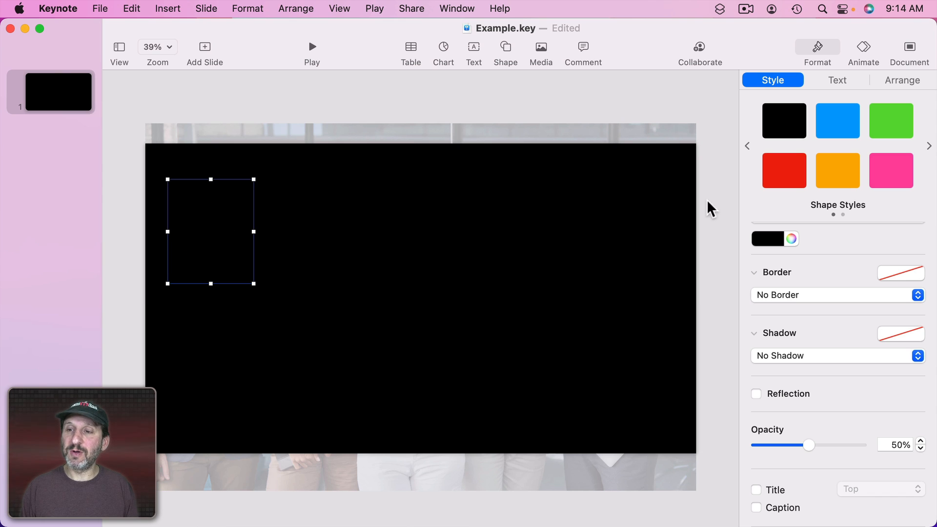
{"action": "left_click", "coordinate": [789, 173]}
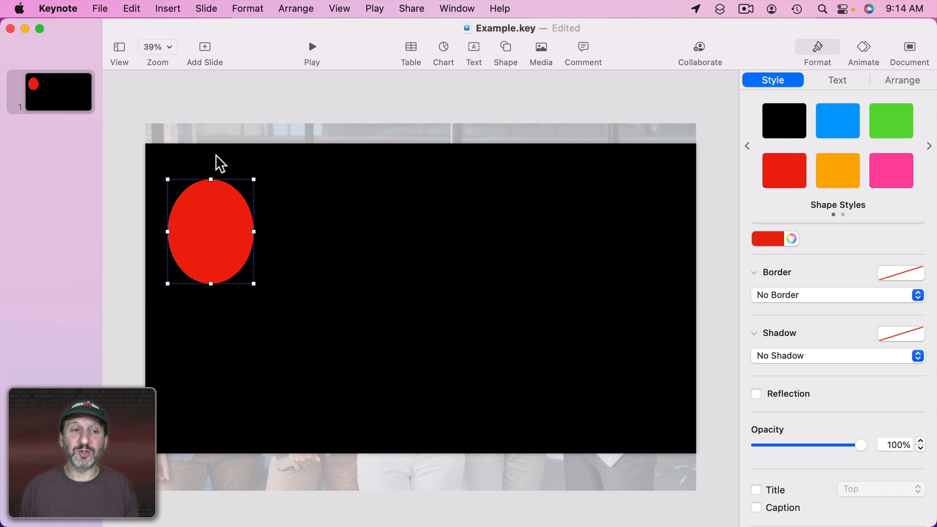
Select the black rectangle together with the red oval and subtract the shapes to cut an oval hole
{"action": "left_click", "coordinate": [242, 161]}
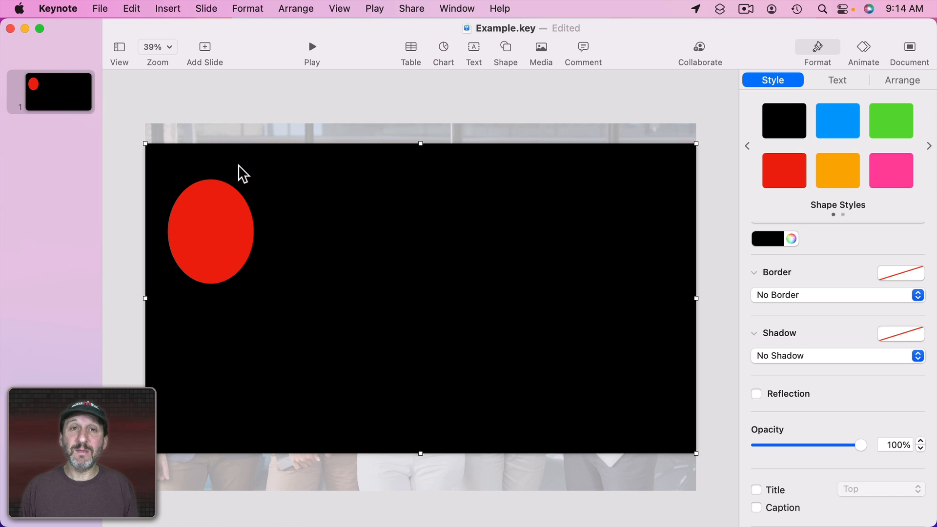
{"action": "left_click", "coordinate": [215, 203], "text": "shift"}
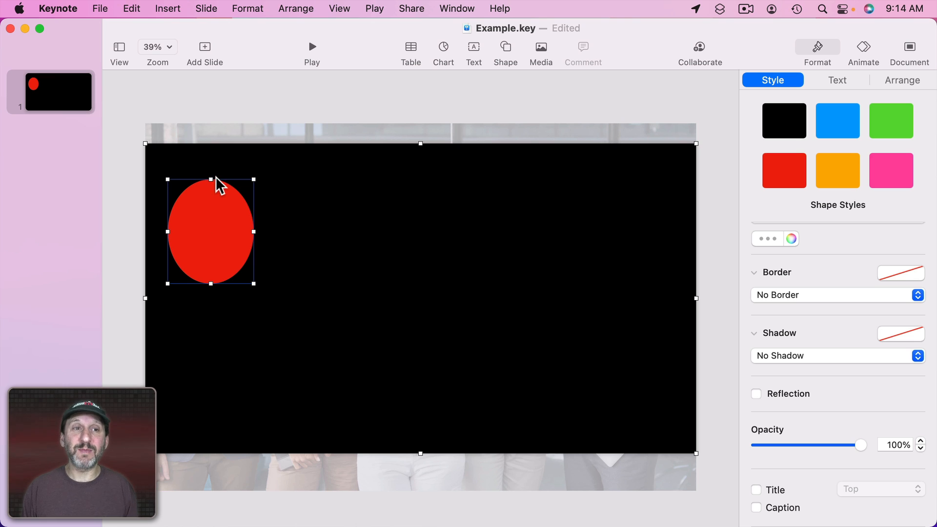
{"action": "left_click", "coordinate": [242, 8]}
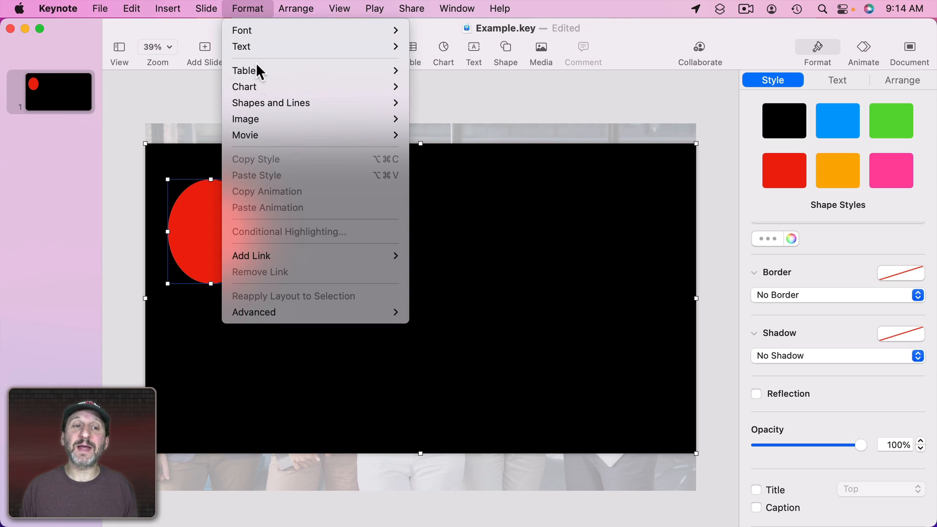
{"action": "mouse_move", "coordinate": [266, 100]}
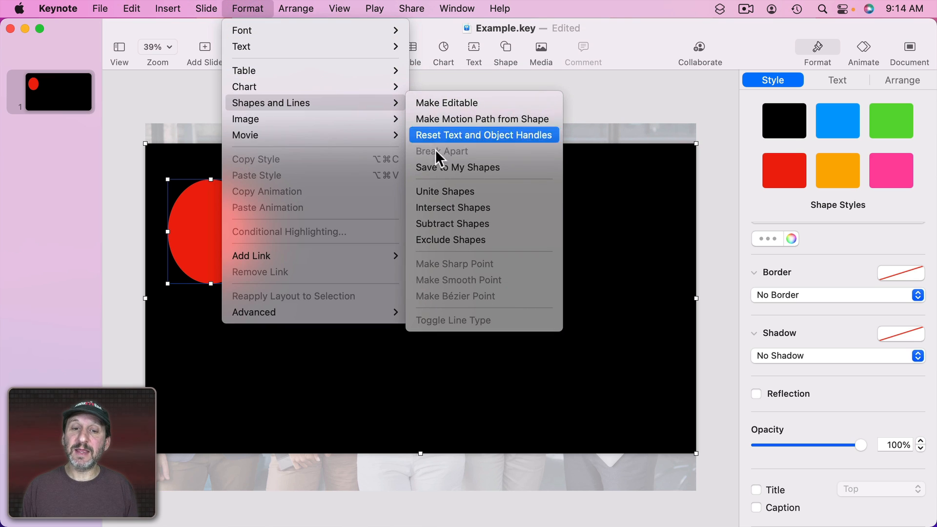
{"action": "left_click", "coordinate": [447, 226]}
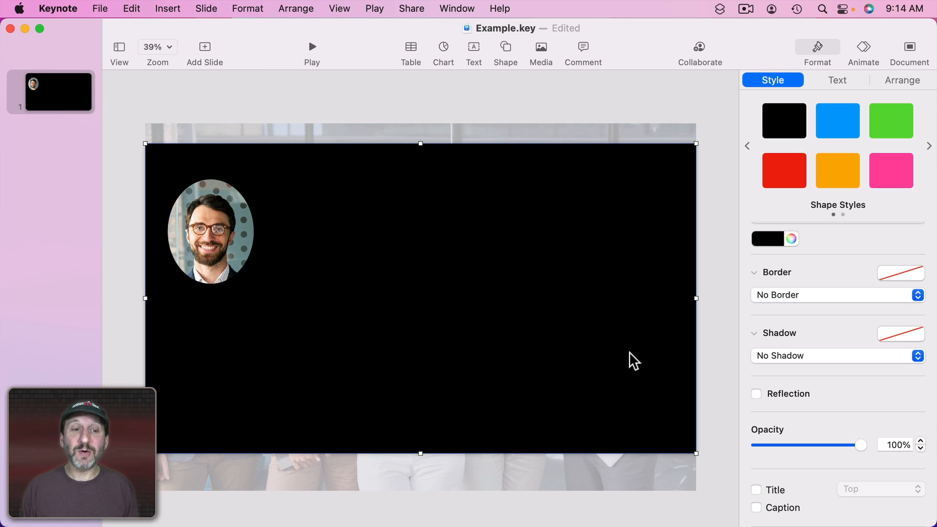
Set the opacity of the rectangle with the oval hole to 50% and change its fill colour to white
{"action": "left_click_drag", "start_coordinate": [859, 446], "coordinate": [809, 446]}
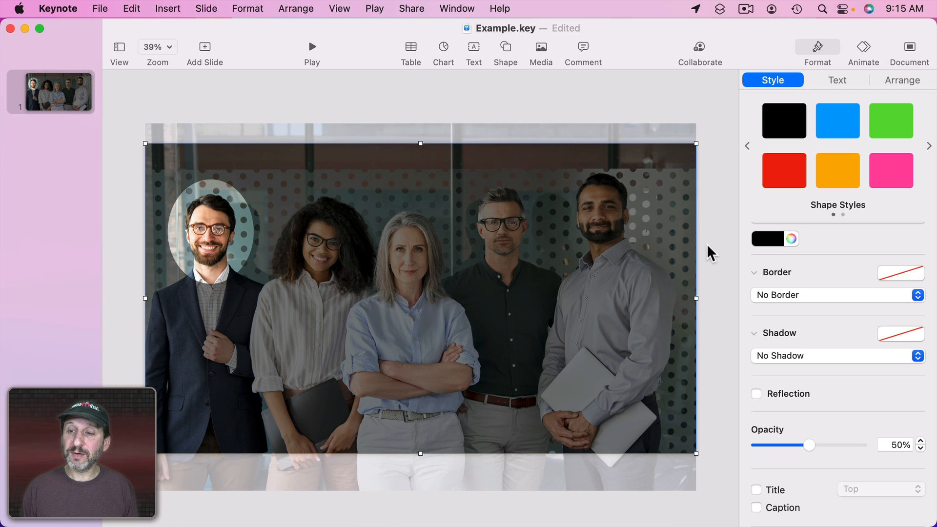
{"action": "left_click", "coordinate": [775, 238]}
{"action": "left_click", "coordinate": [705, 328]}
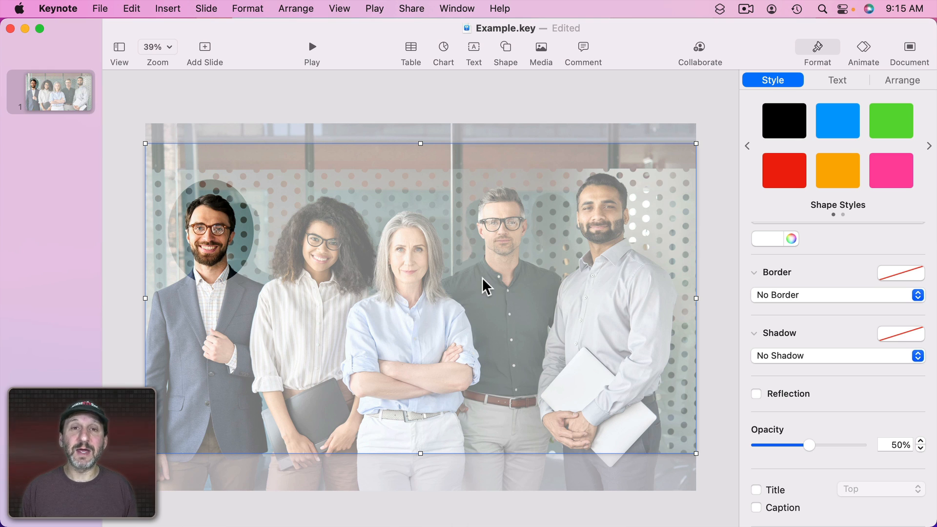
Try the red shape style with a partly transparent opacity on the rectangle with the oval hole
{"action": "left_click", "coordinate": [777, 177]}
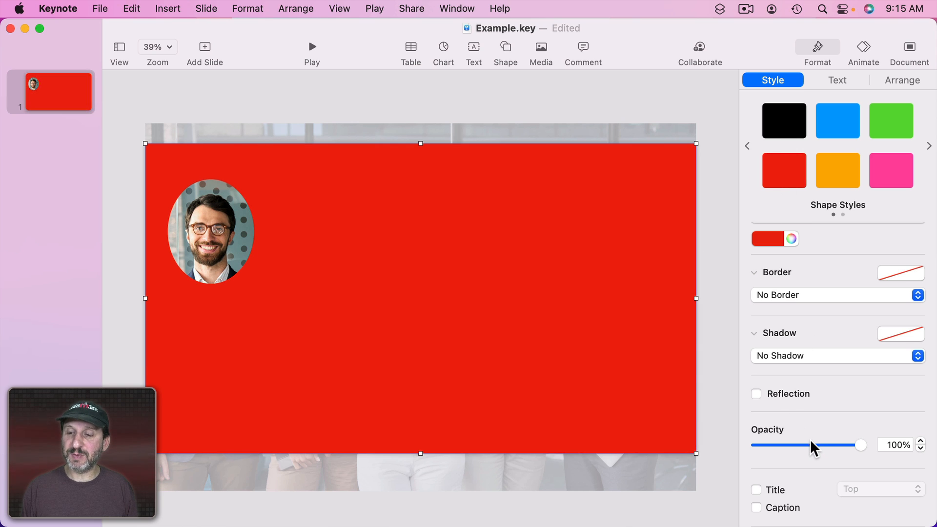
{"action": "left_click_drag", "start_coordinate": [811, 442], "coordinate": [832, 446]}
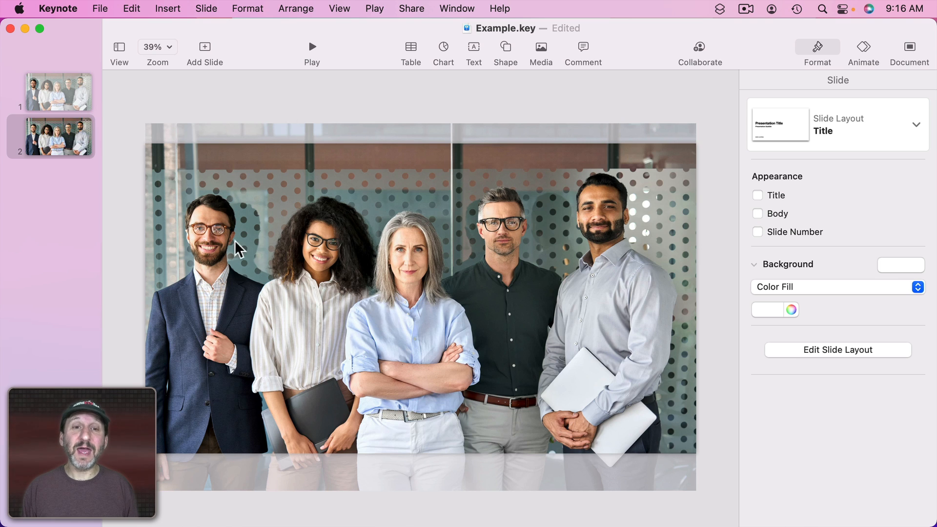
Try moving the photo on the second slide down and to the side, then undo the move
{"action": "left_click_drag", "start_coordinate": [312, 176], "coordinate": [406, 195]}
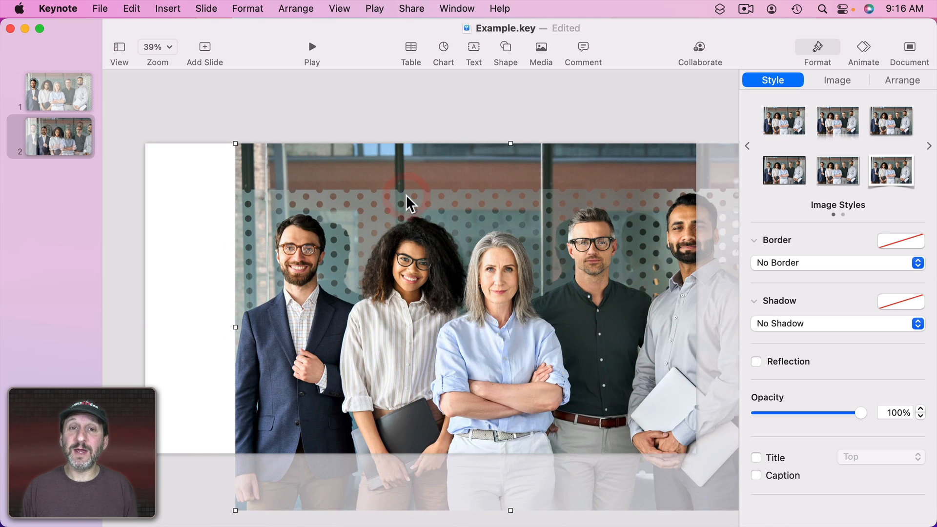
{"action": "key", "text": "super+z"}
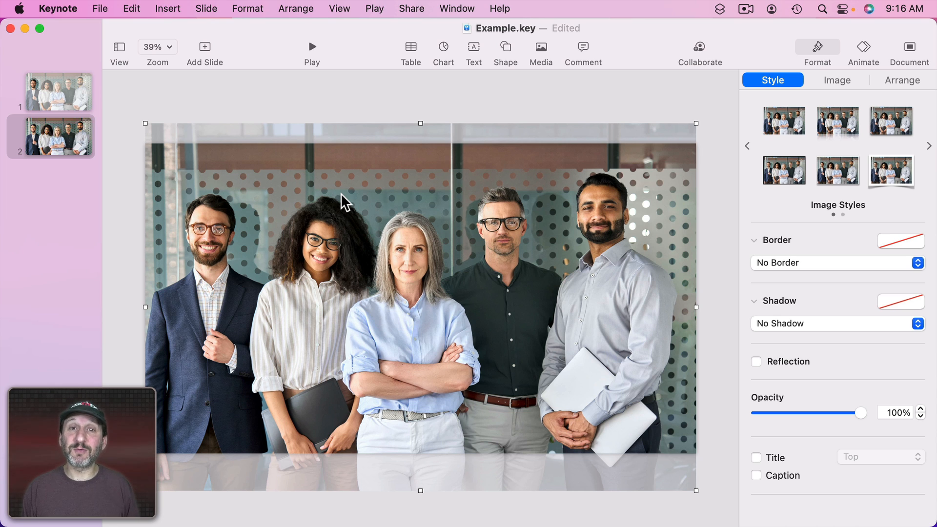
Insert a basic circle at 49% opacity and fit it as an oval over the face of the man in the dark green shirt
{"action": "left_click", "coordinate": [503, 49]}
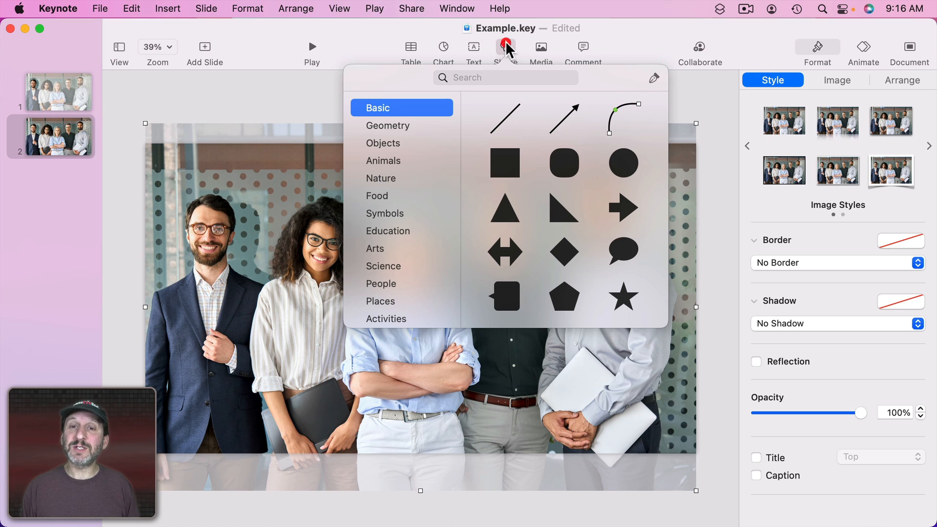
{"action": "left_click", "coordinate": [629, 166]}
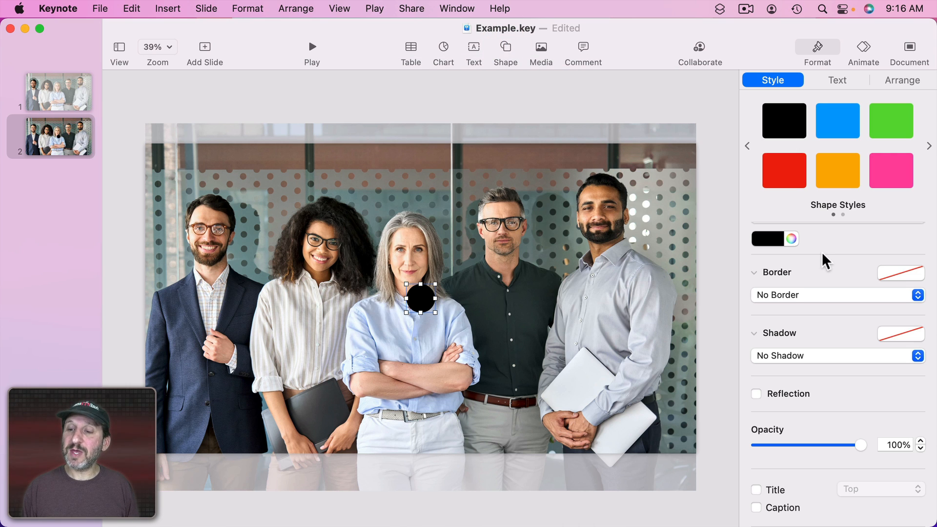
{"action": "left_click_drag", "start_coordinate": [859, 445], "coordinate": [807, 446]}
{"action": "left_click_drag", "start_coordinate": [421, 300], "coordinate": [522, 268]}
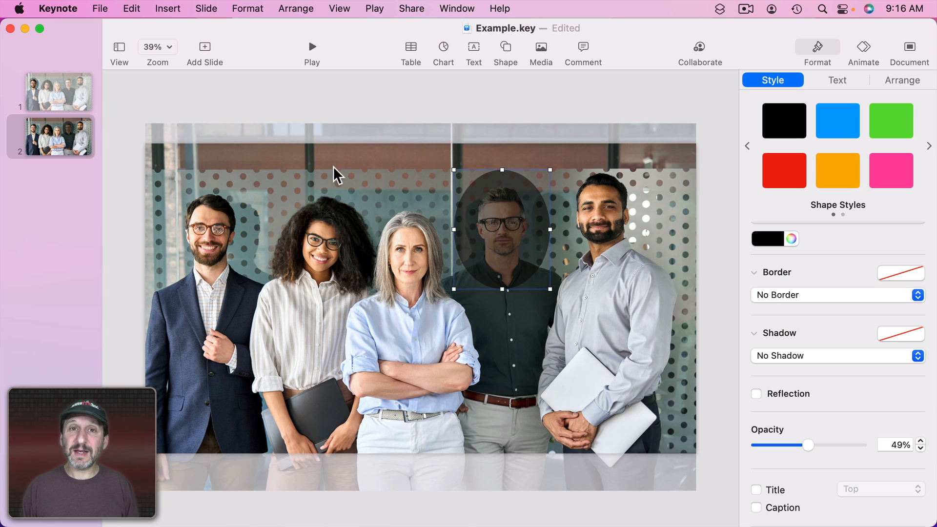
Duplicate the photo on the second slide in place and send the copy backward behind the dark oval
{"action": "left_click", "coordinate": [286, 175]}
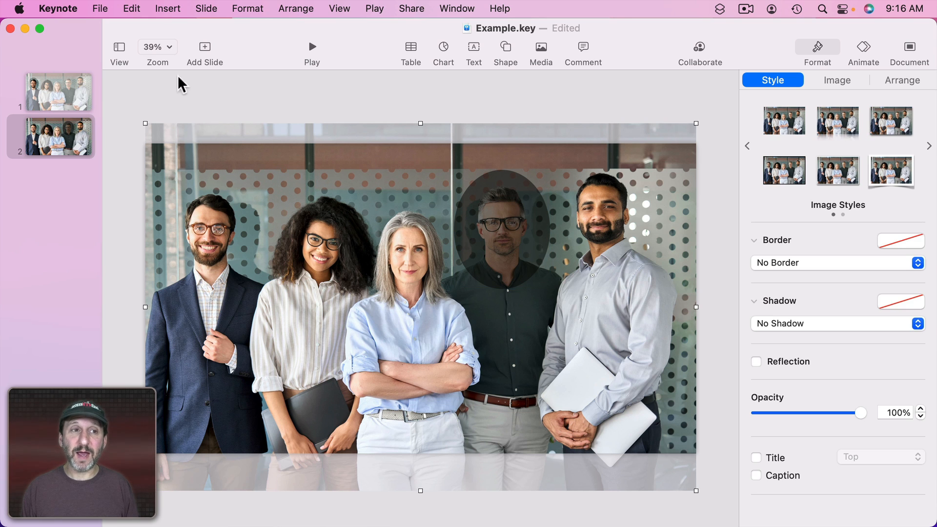
{"action": "left_click", "coordinate": [132, 8]}
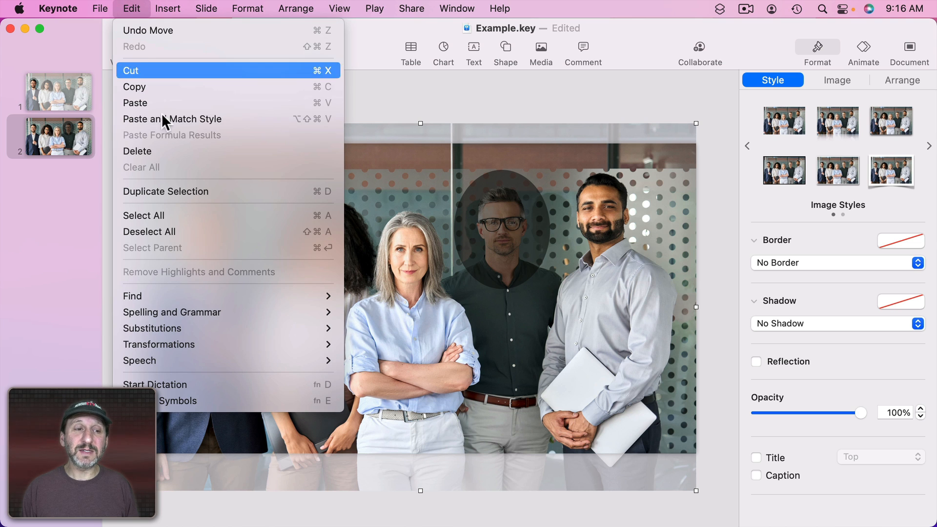
{"action": "left_click", "coordinate": [169, 187]}
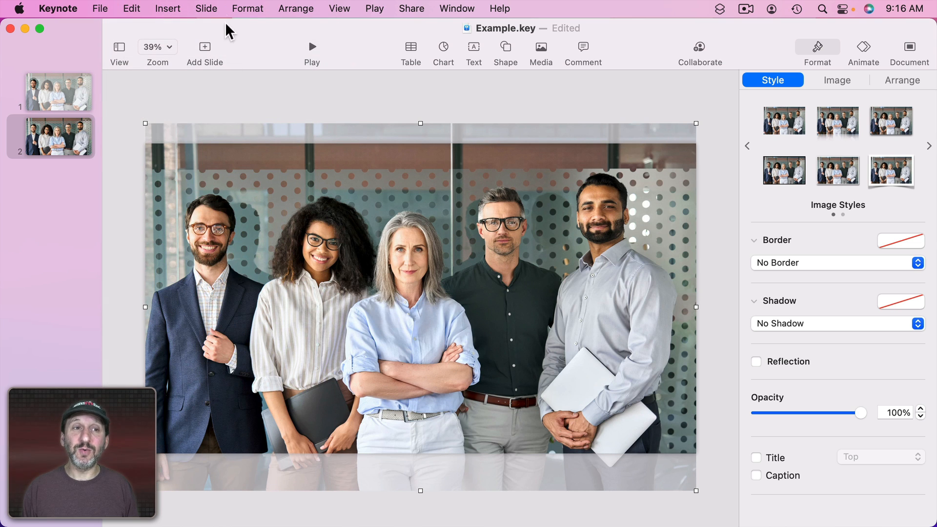
{"action": "left_click", "coordinate": [297, 8]}
{"action": "left_click", "coordinate": [310, 61]}
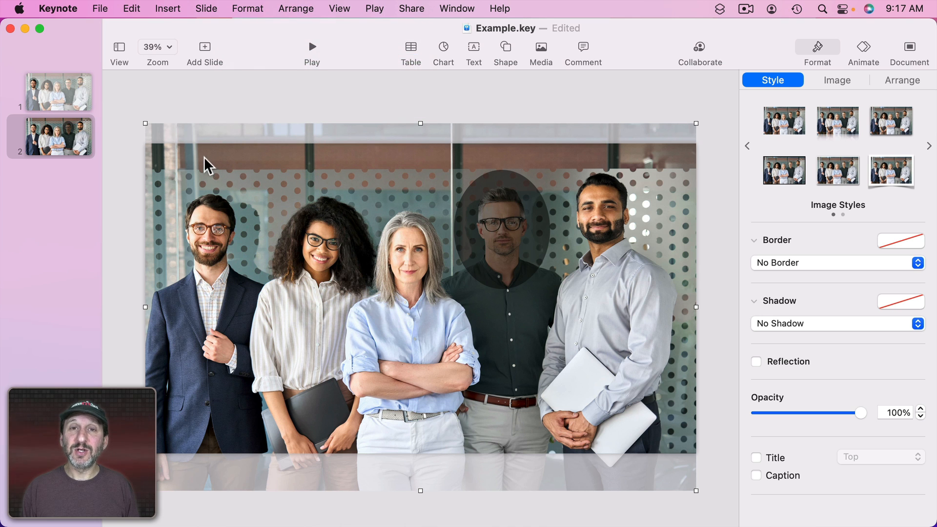
Try moving the duplicated photo down and to the side, then undo the move
{"action": "left_click_drag", "start_coordinate": [192, 154], "coordinate": [293, 206]}
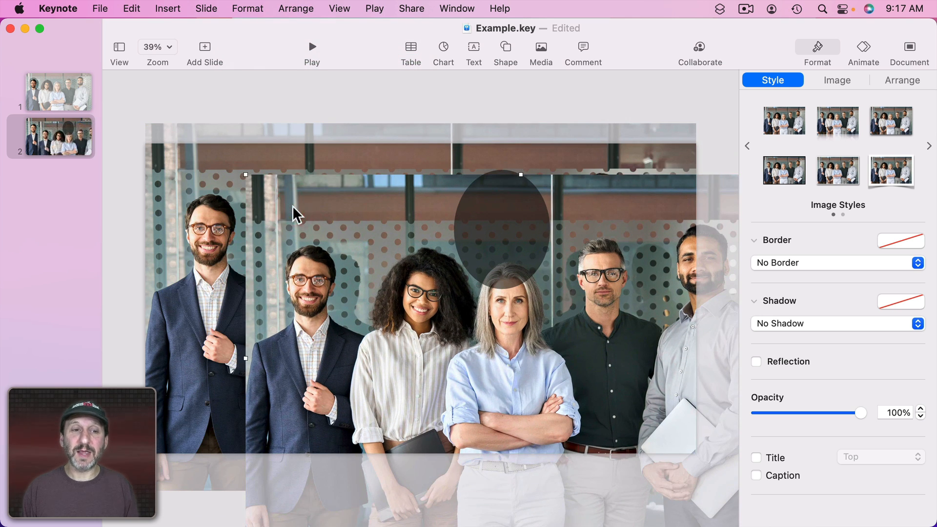
{"action": "key", "text": "super+z"}
{"action": "left_click", "coordinate": [492, 209]}
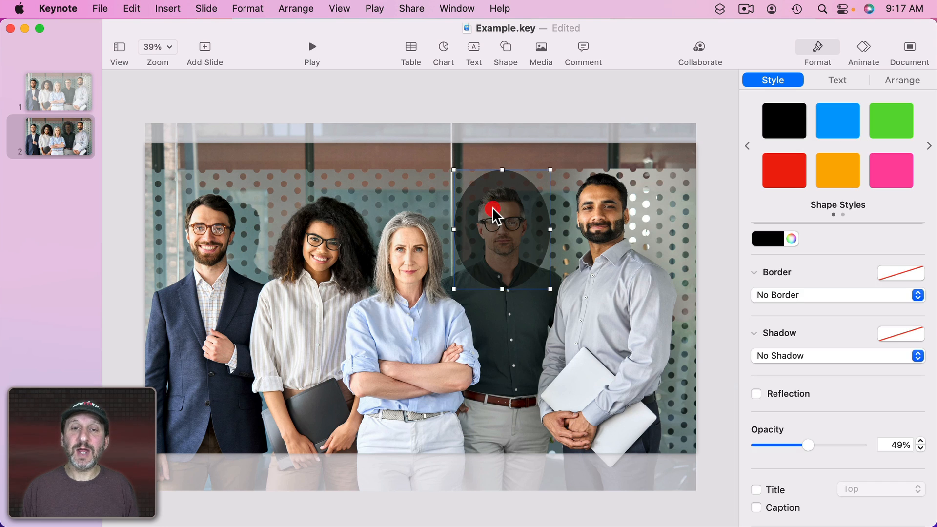
Mask the duplicated photo with the oval over the face of the man in the dark green shirt
{"action": "left_click", "coordinate": [325, 160]}
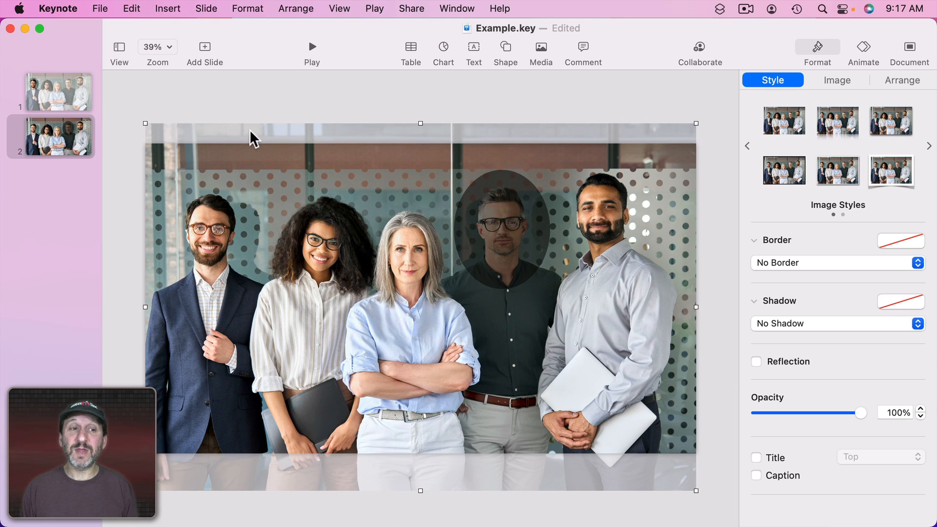
{"action": "left_click", "coordinate": [488, 190], "text": "shift"}
{"action": "left_click", "coordinate": [243, 8]}
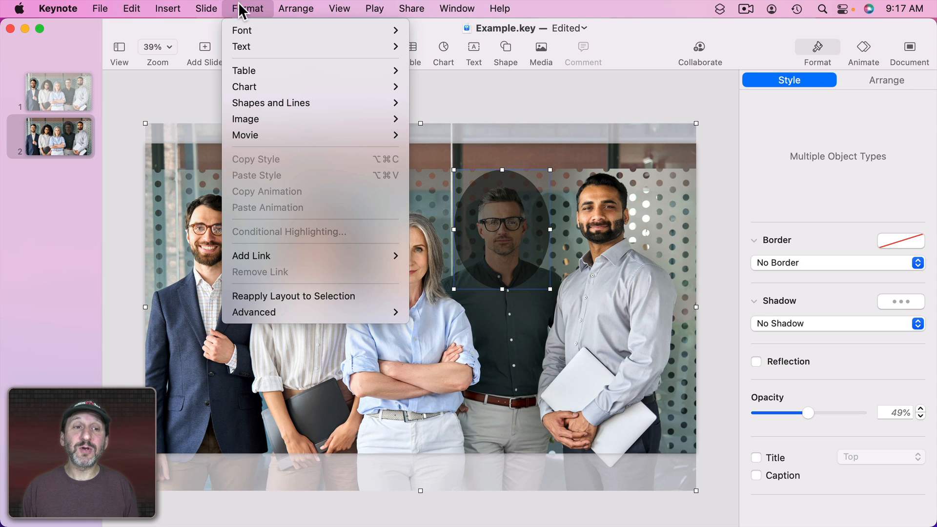
{"action": "mouse_move", "coordinate": [262, 113]}
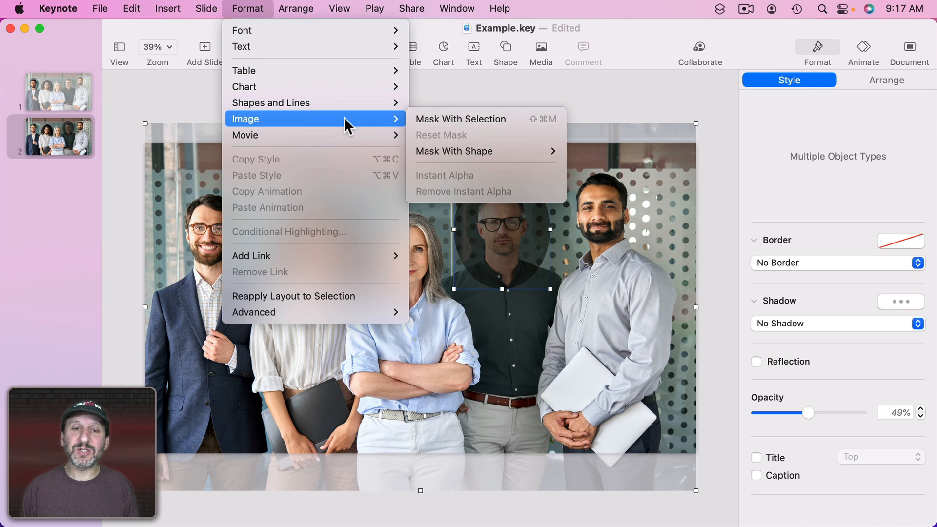
{"action": "left_click", "coordinate": [443, 119]}
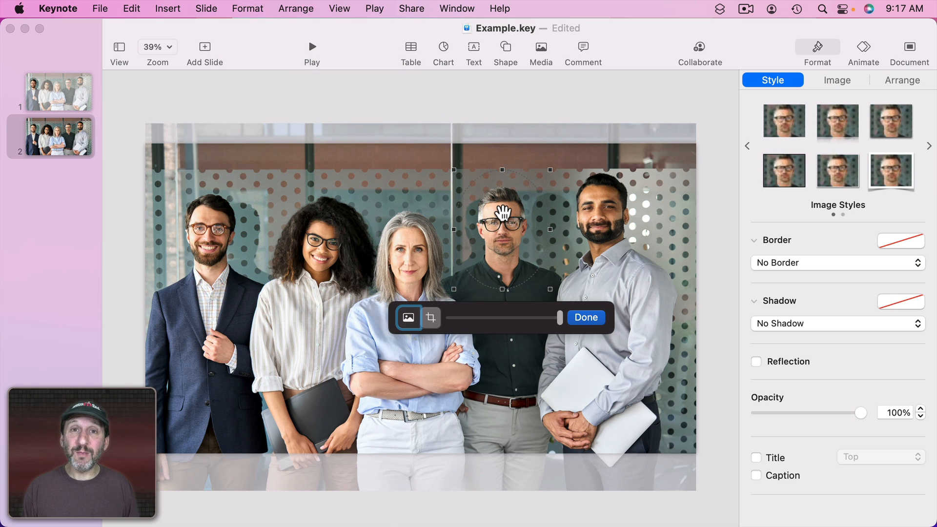
{"action": "left_click", "coordinate": [586, 317]}
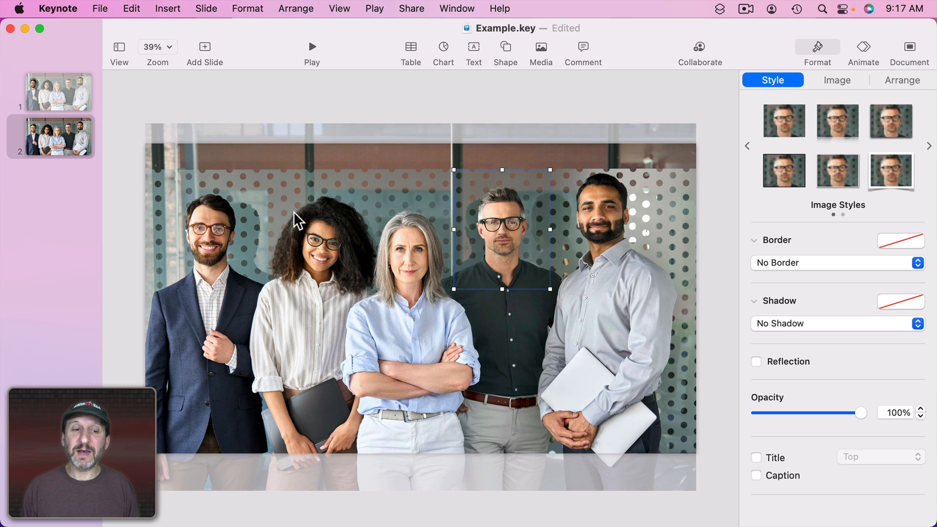
Try moving the oval face cut-out down over the neighbouring woman, then undo the move
{"action": "left_click_drag", "start_coordinate": [486, 239], "coordinate": [452, 259]}
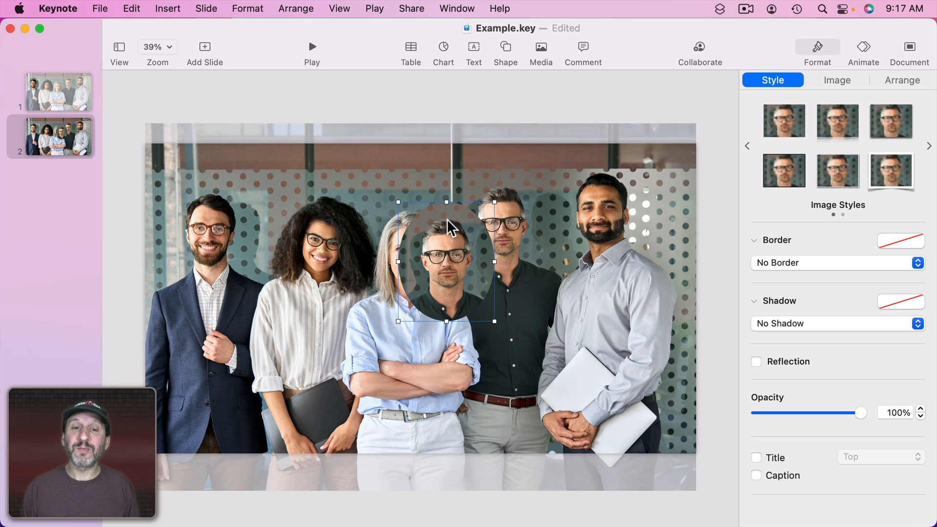
{"action": "key", "text": "super+z"}
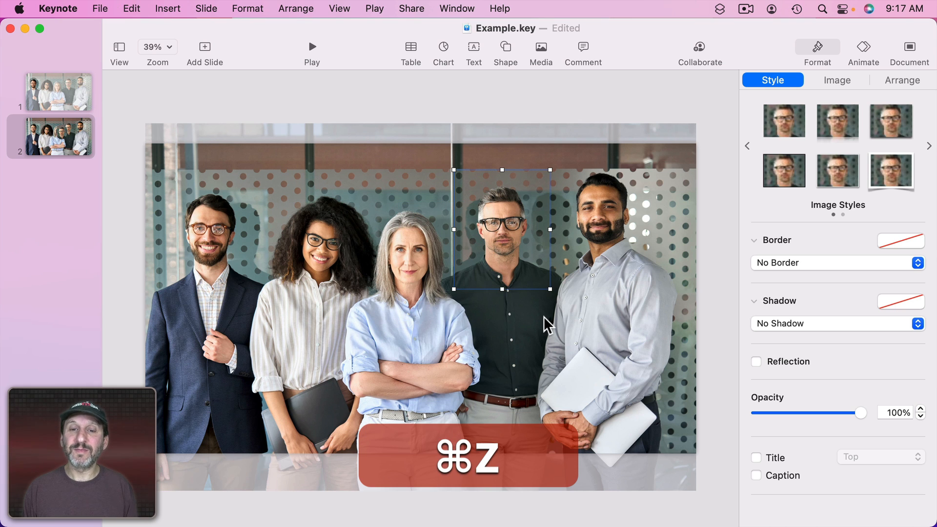
Set the full background photo's saturation to -100% and its exposure to 1%
{"action": "left_click", "coordinate": [303, 203]}
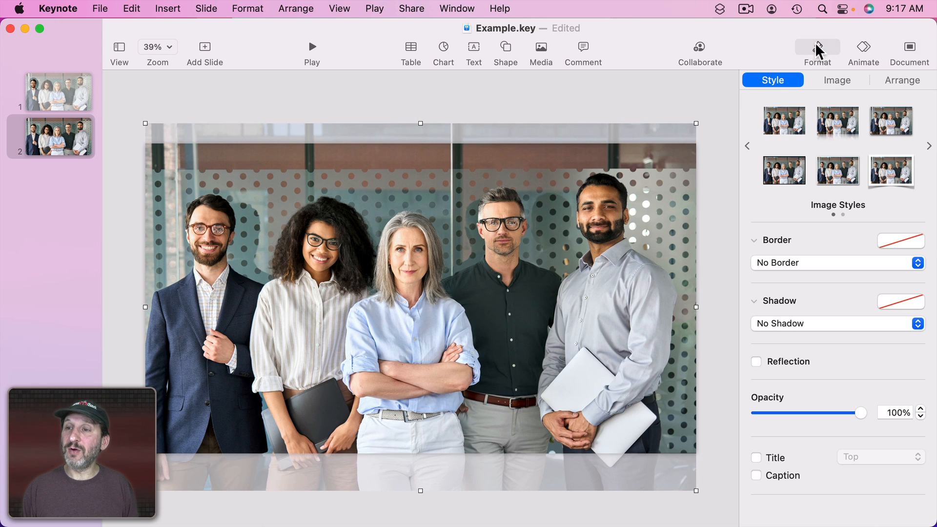
{"action": "left_click", "coordinate": [831, 80]}
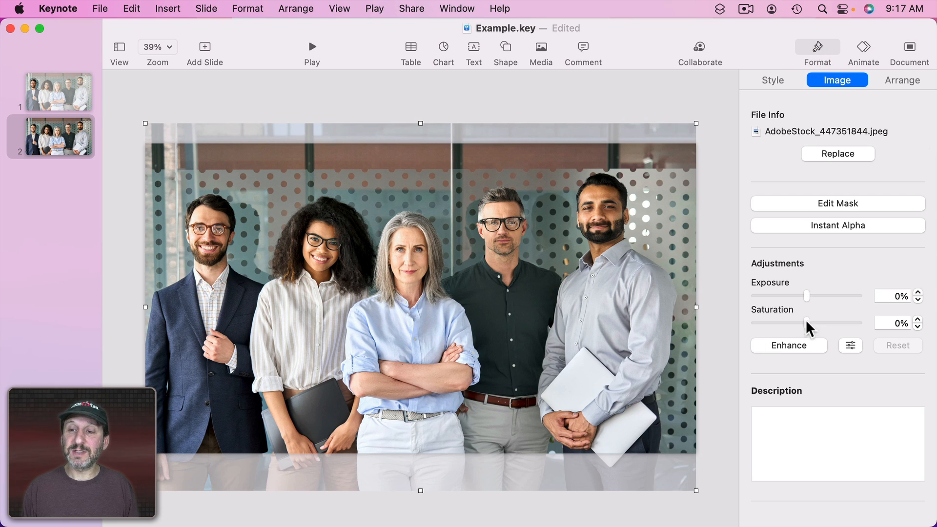
{"action": "left_click_drag", "start_coordinate": [806, 322], "coordinate": [734, 325]}
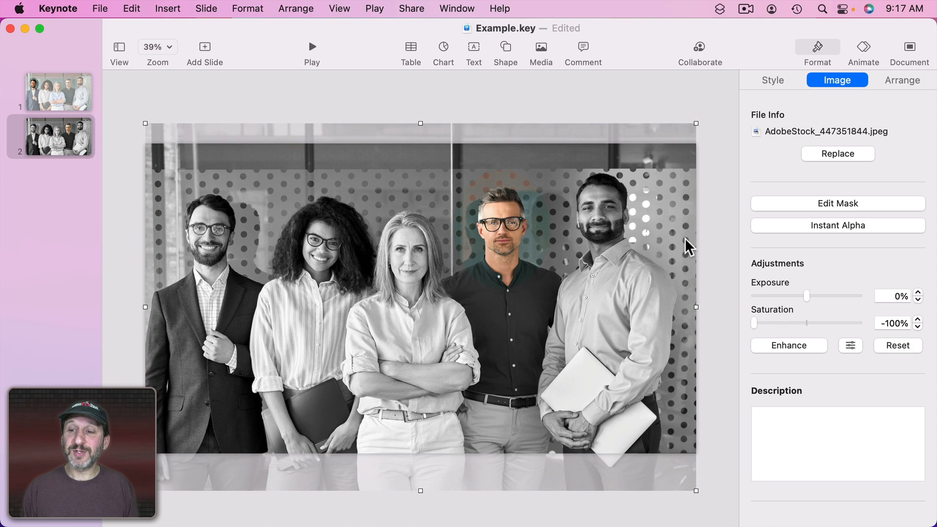
{"action": "mouse_move", "coordinate": [809, 296]}
{"action": "left_mouse_down"}
{"action": "mouse_move", "coordinate": [773, 296]}
{"action": "mouse_move", "coordinate": [872, 296]}
{"action": "mouse_move", "coordinate": [750, 291]}
{"action": "mouse_move", "coordinate": [806, 297]}
{"action": "left_mouse_up"}
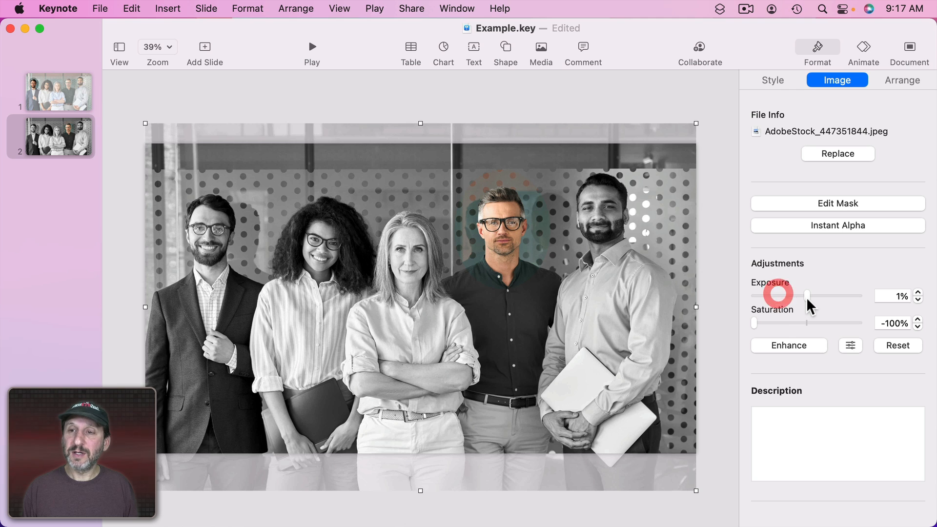
Insert a basic square stretched over the whole slide and send it backward behind the oval face cut-out
{"action": "left_click", "coordinate": [503, 46]}
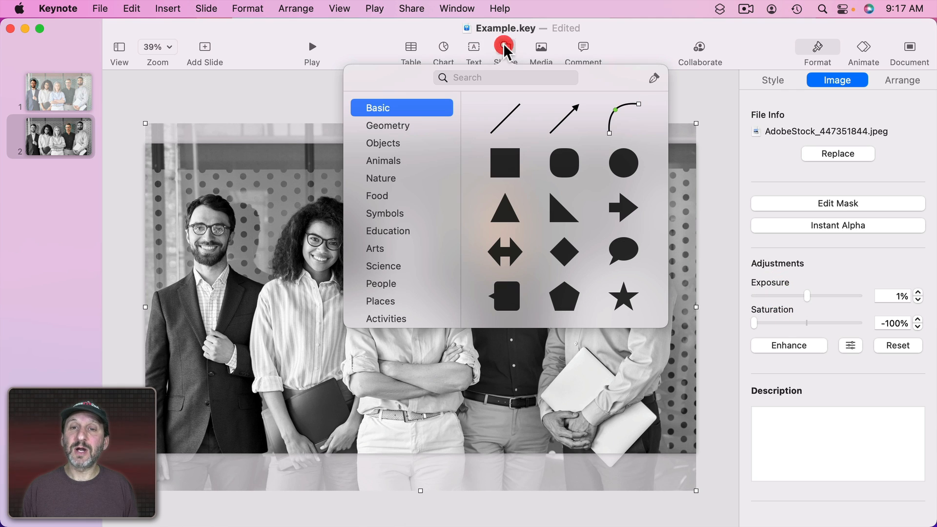
{"action": "left_click", "coordinate": [505, 163]}
{"action": "left_click_drag", "start_coordinate": [428, 308], "coordinate": [696, 453]}
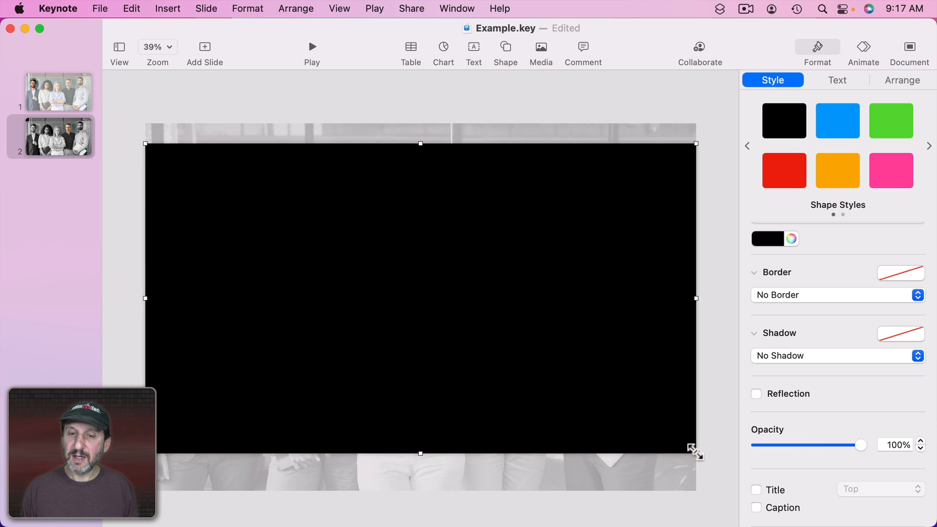
{"action": "left_click", "coordinate": [255, 7]}
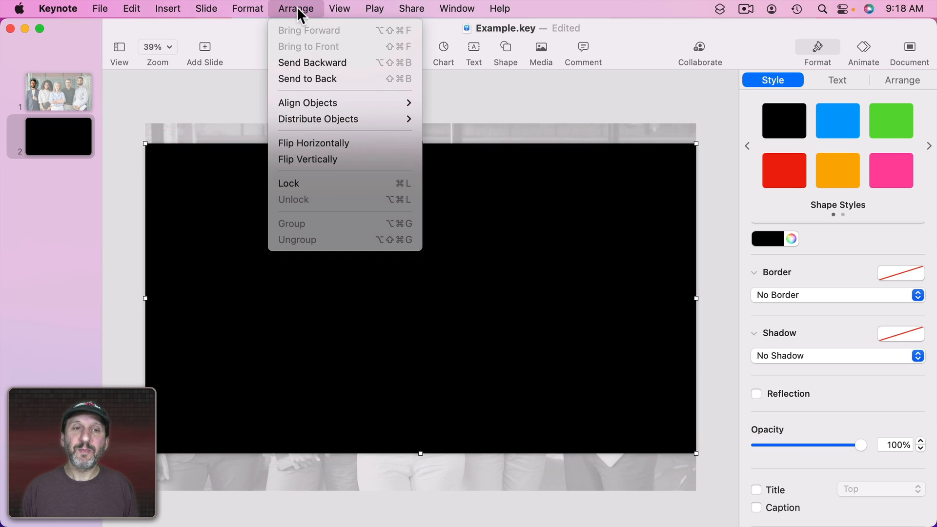
{"action": "left_click", "coordinate": [311, 63]}
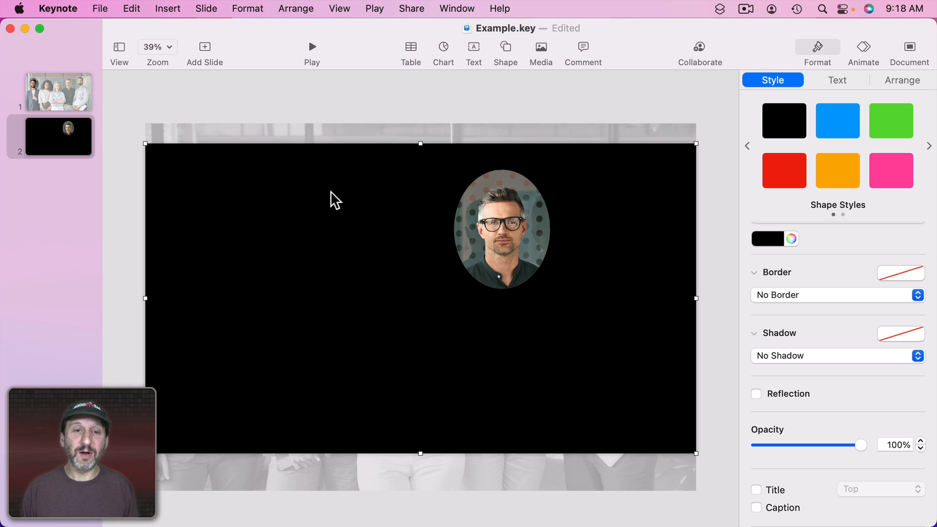
Change the covering rectangle's fill colour to white and set its opacity to 50%
{"action": "left_click", "coordinate": [315, 190]}
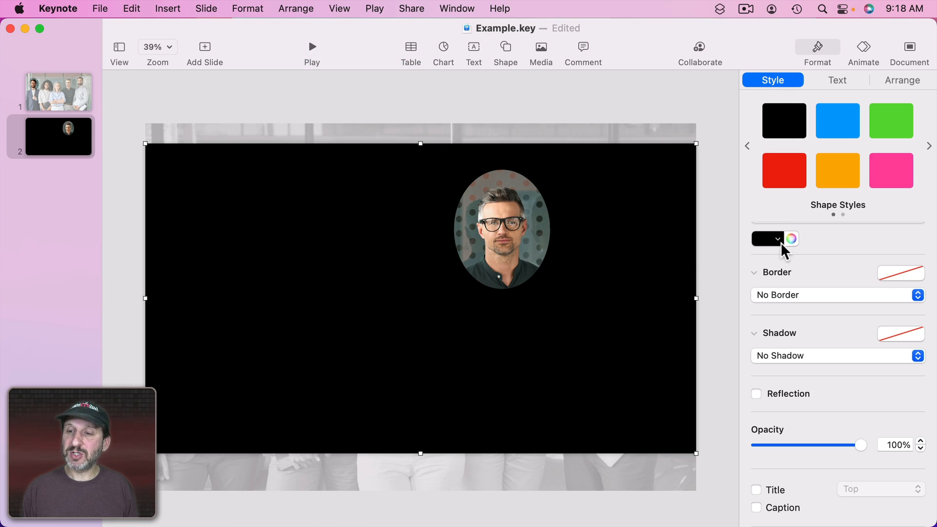
{"action": "left_click", "coordinate": [780, 243]}
{"action": "left_click", "coordinate": [705, 330]}
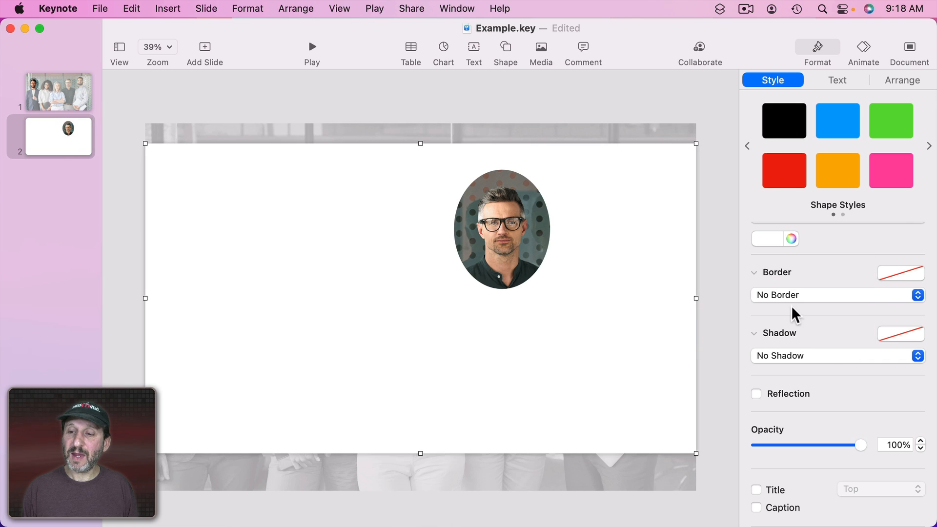
{"action": "left_click_drag", "start_coordinate": [861, 445], "coordinate": [808, 446]}
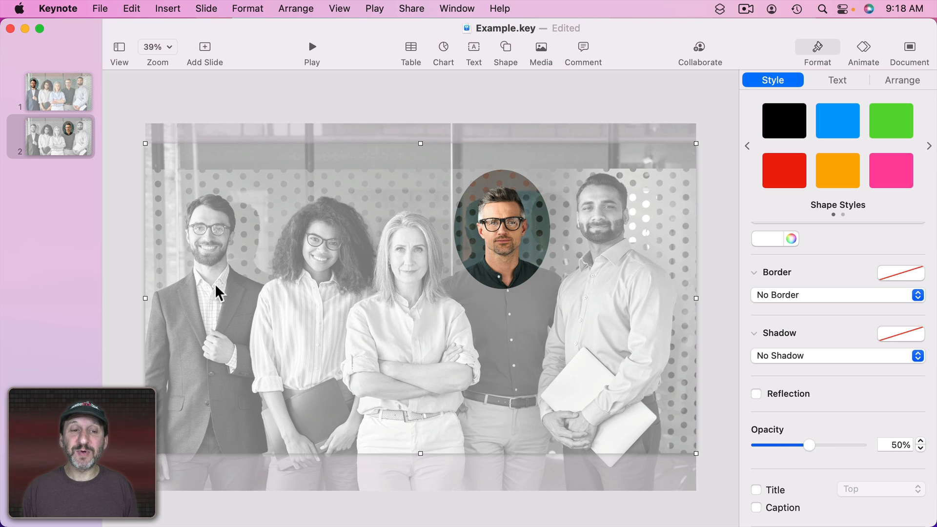
{"action": "left_click", "coordinate": [503, 215]}
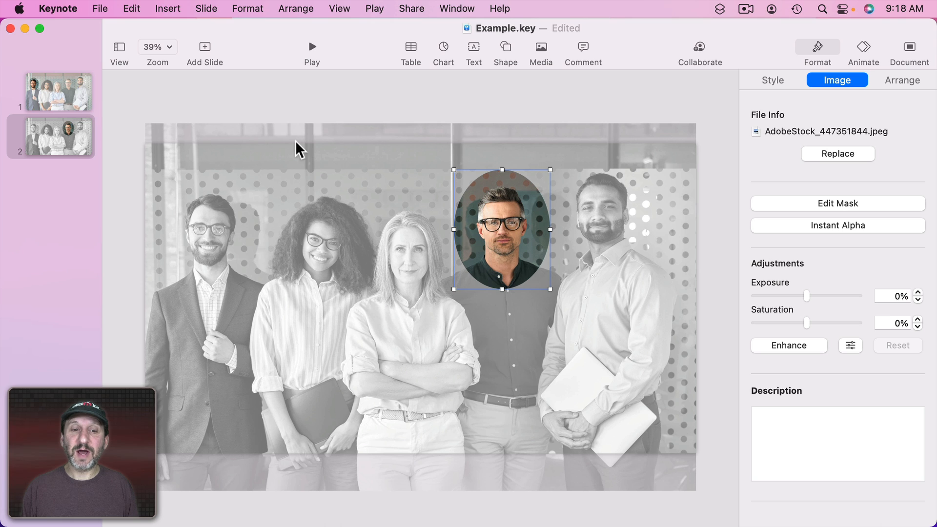
{"action": "left_click", "coordinate": [387, 100]}
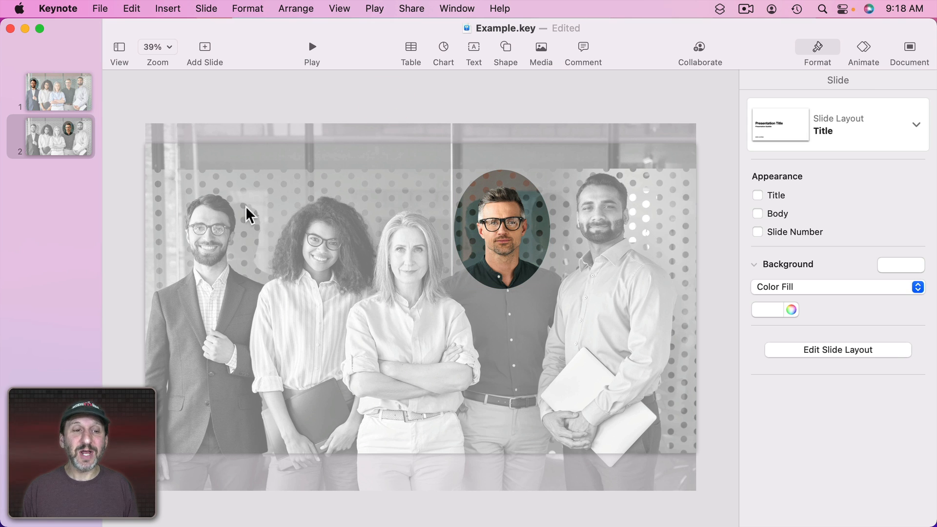
{"action": "left_click", "coordinate": [508, 184]}
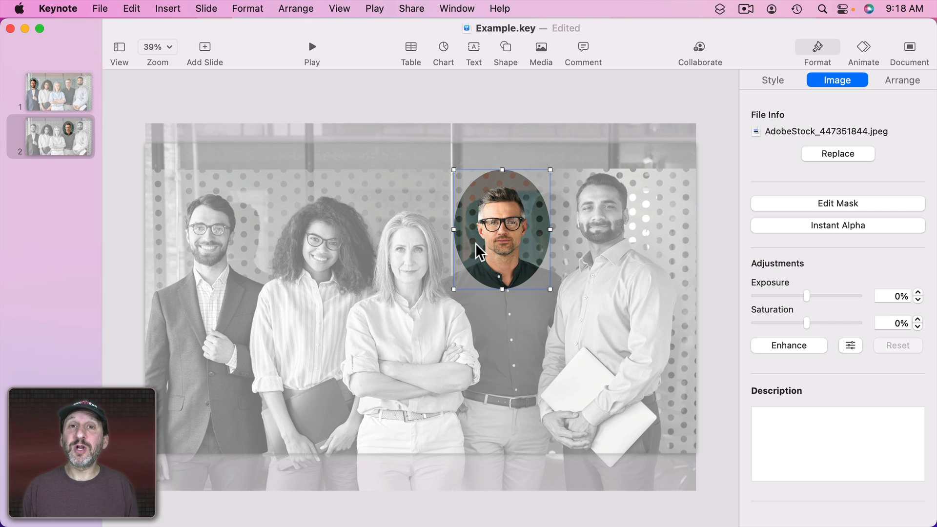
Duplicate the second slide and return to the original slide 2
{"action": "left_click", "coordinate": [48, 138]}
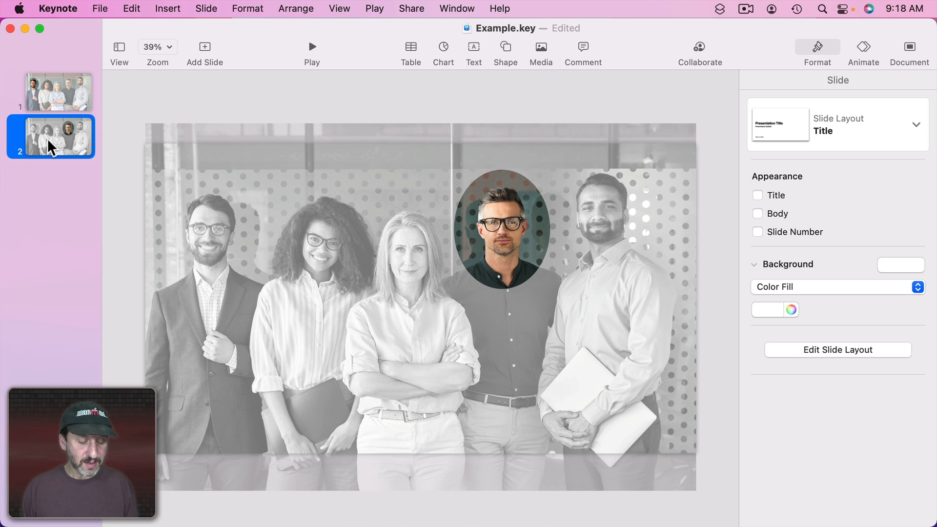
{"action": "key", "text": "super+d"}
{"action": "left_click", "coordinate": [46, 135]}
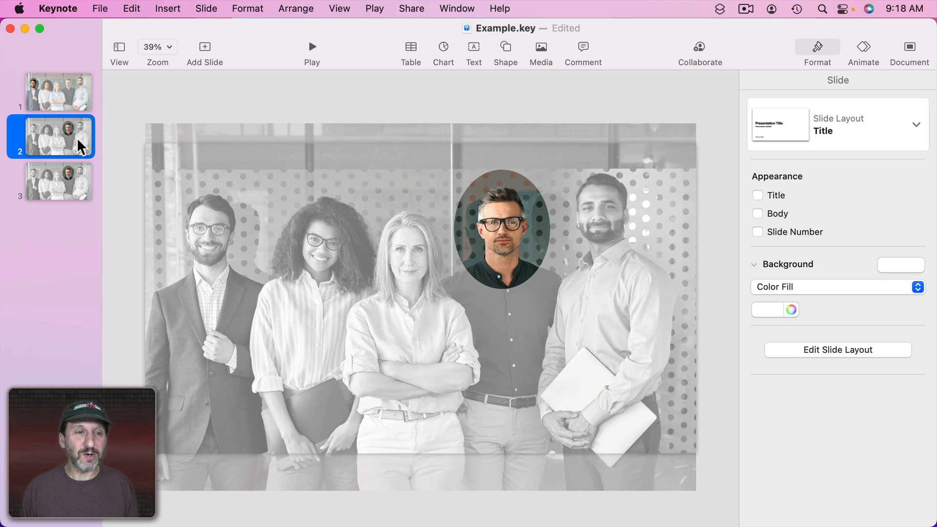
Delete the white overlay and the oval face cut-out from slide 2, and set the photo's saturation to 0%
{"action": "left_click", "coordinate": [397, 203]}
{"action": "key", "text": "BackSpace"}
{"action": "left_click", "coordinate": [497, 207]}
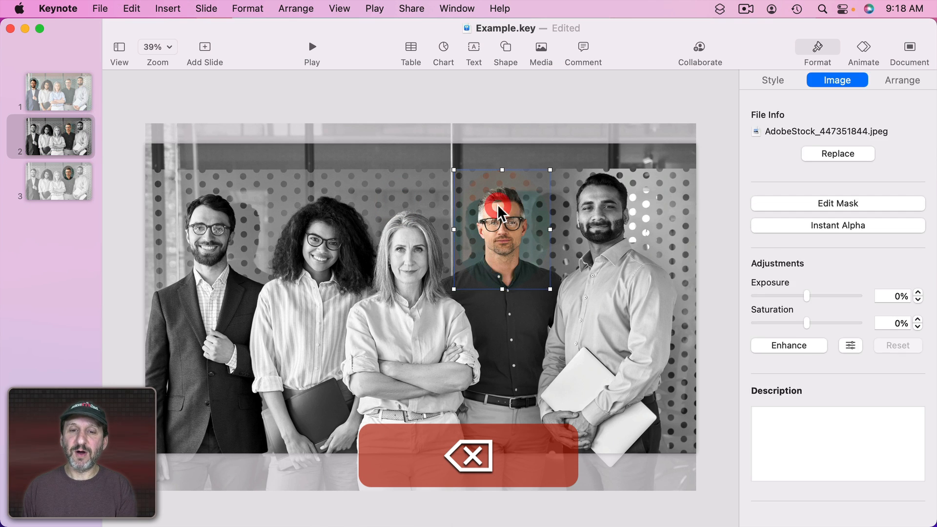
{"action": "key", "text": "BackSpace"}
{"action": "left_click", "coordinate": [411, 205]}
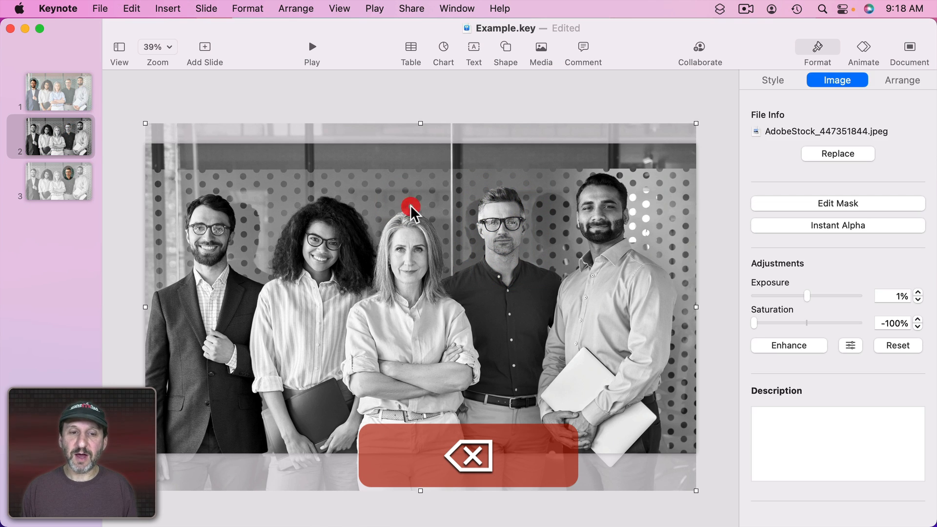
{"action": "left_click", "coordinate": [805, 323]}
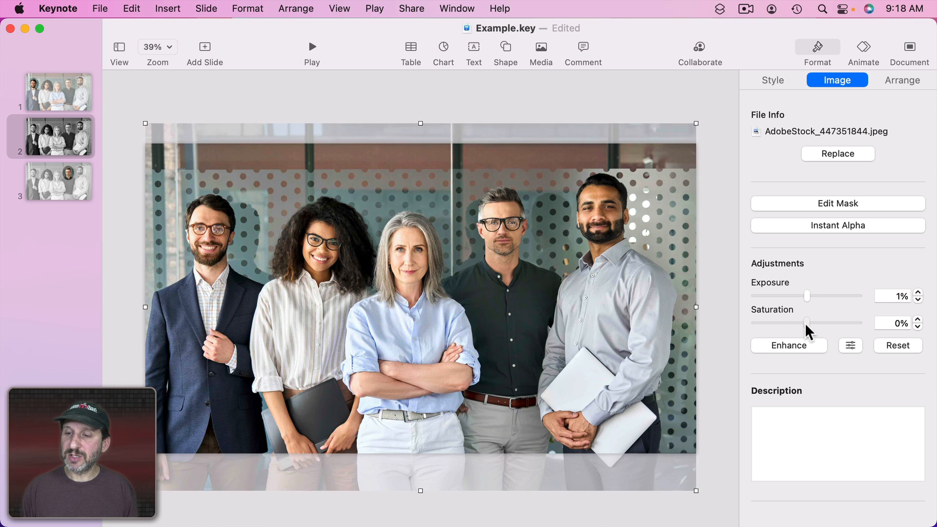
Compare the highlighted version on slide 3 with the plain photo on slide 2
{"action": "left_click", "coordinate": [458, 104]}
{"action": "left_click", "coordinate": [298, 233]}
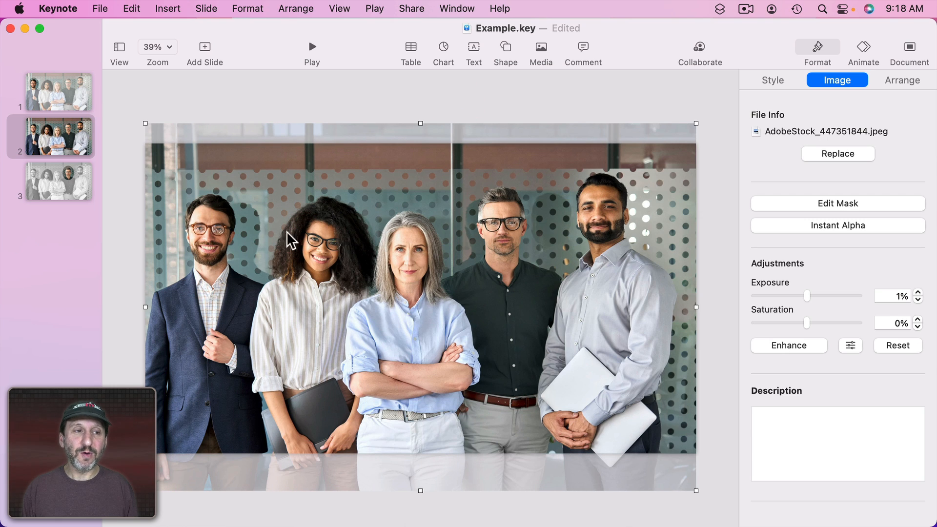
{"action": "left_click", "coordinate": [51, 184]}
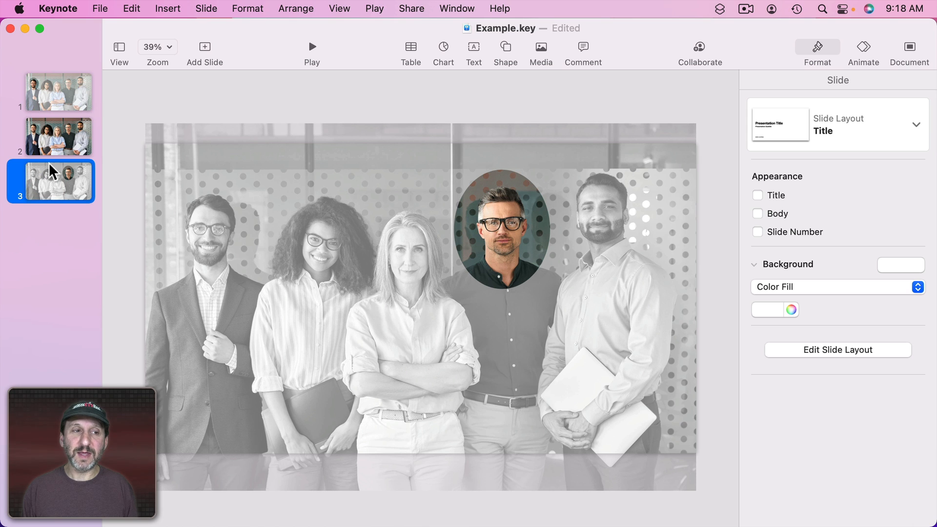
{"action": "left_click", "coordinate": [57, 137]}
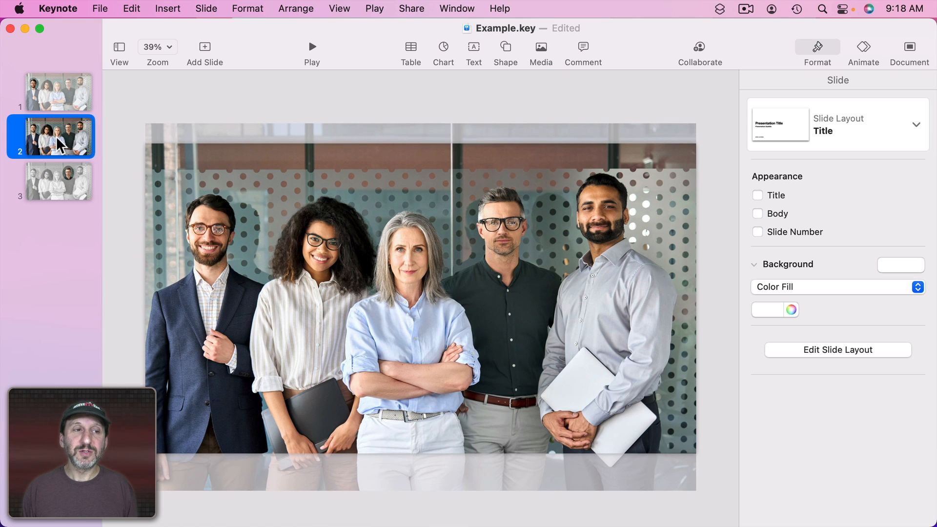
Add a Dissolve transition to slide 2
{"action": "left_click", "coordinate": [863, 48]}
{"action": "left_click", "coordinate": [839, 128]}
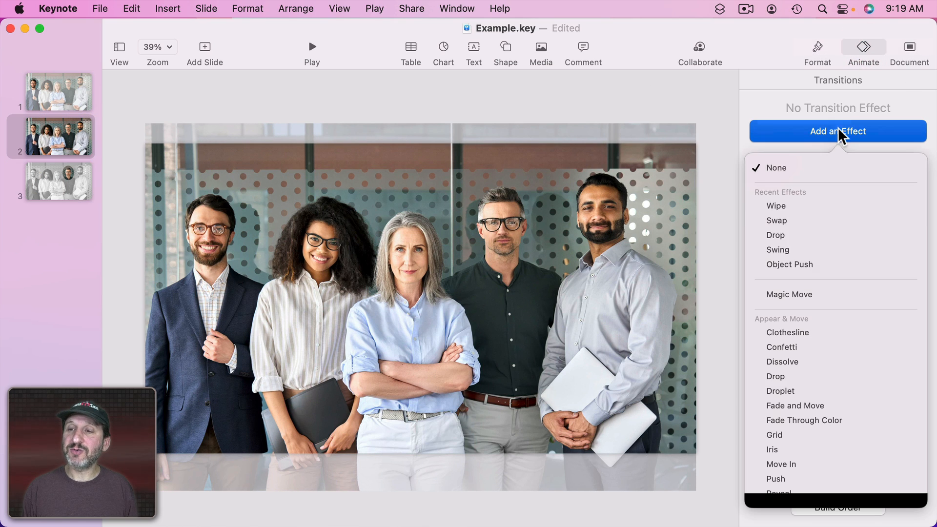
{"action": "left_click", "coordinate": [799, 360]}
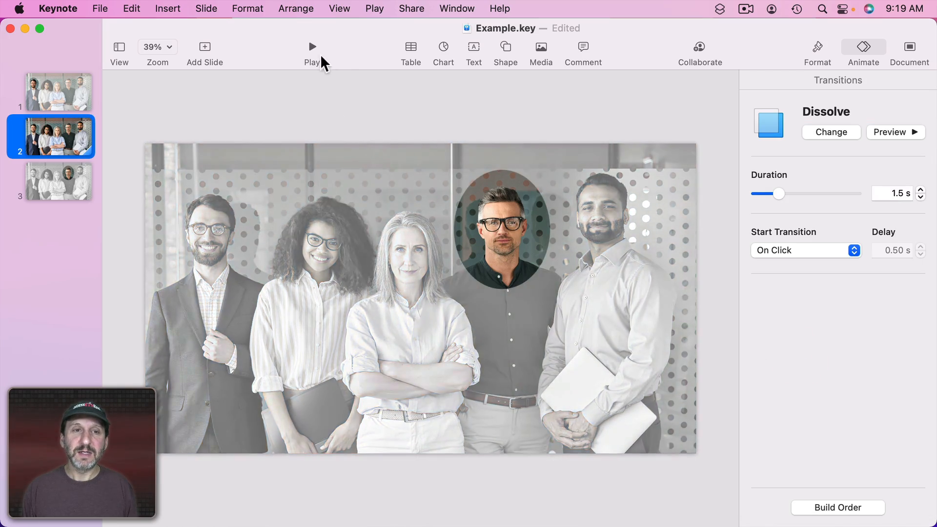
Play the slideshow from slide 2 to view the transition to the highlighted photo, and exit
{"action": "left_click", "coordinate": [312, 46]}
{"action": "key", "text": "Right"}
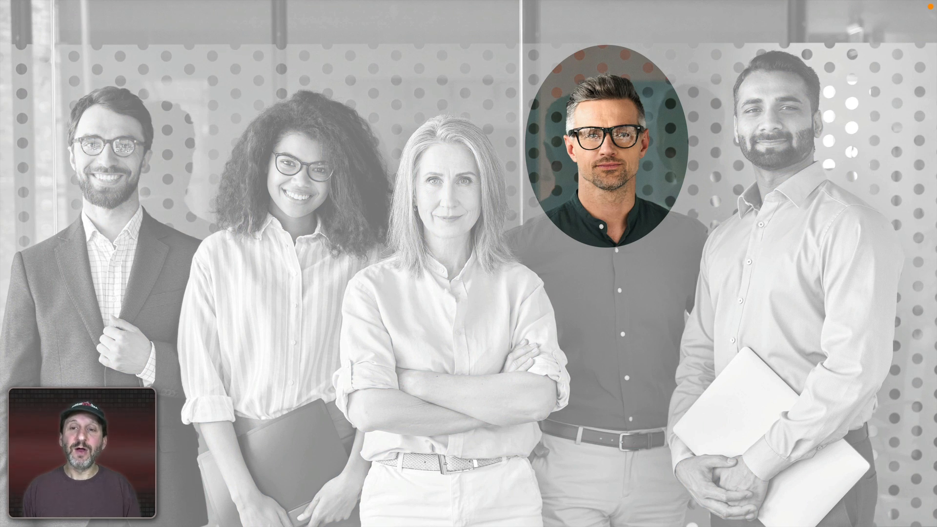
{"action": "key", "text": "Escape"}
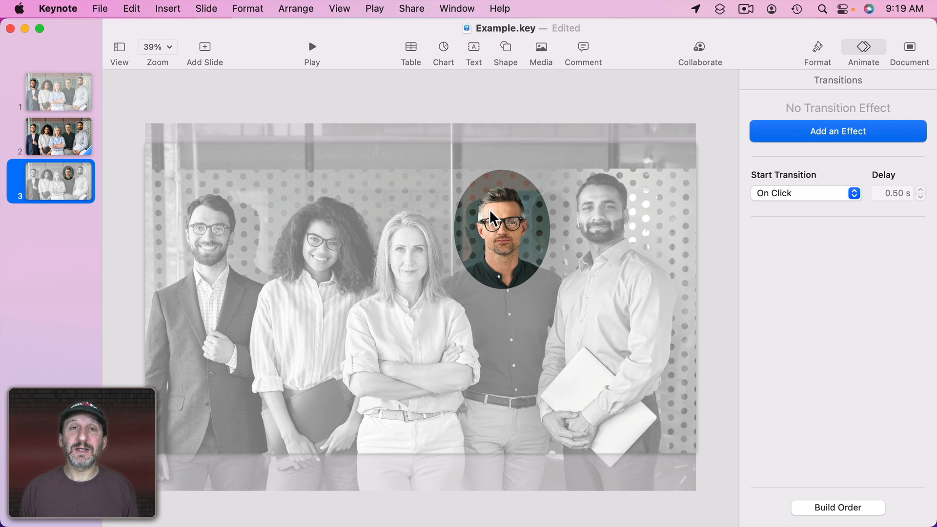
Preview the Jiggle and Pop actions on slide 3's oval face cut-out, and add the Pop action to it
{"action": "left_click_drag", "start_coordinate": [482, 208], "coordinate": [558, 167]}
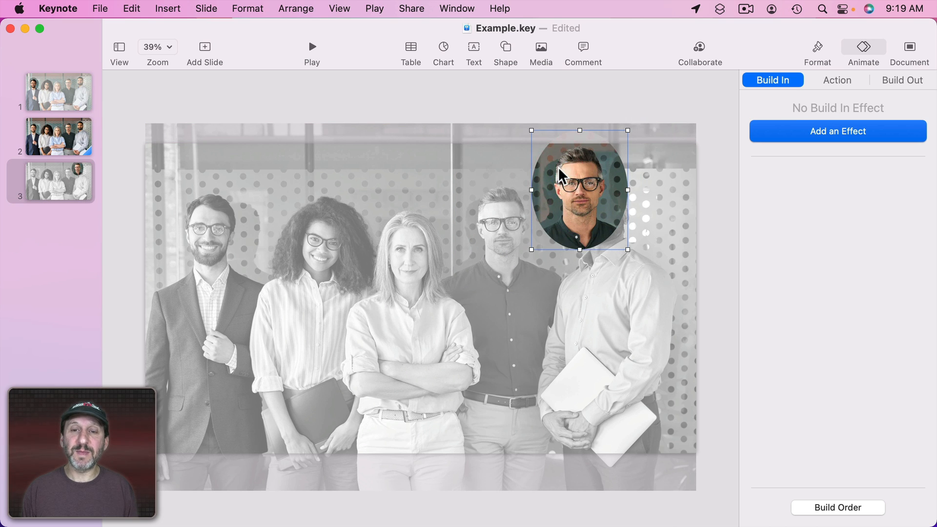
{"action": "key", "text": "super+z"}
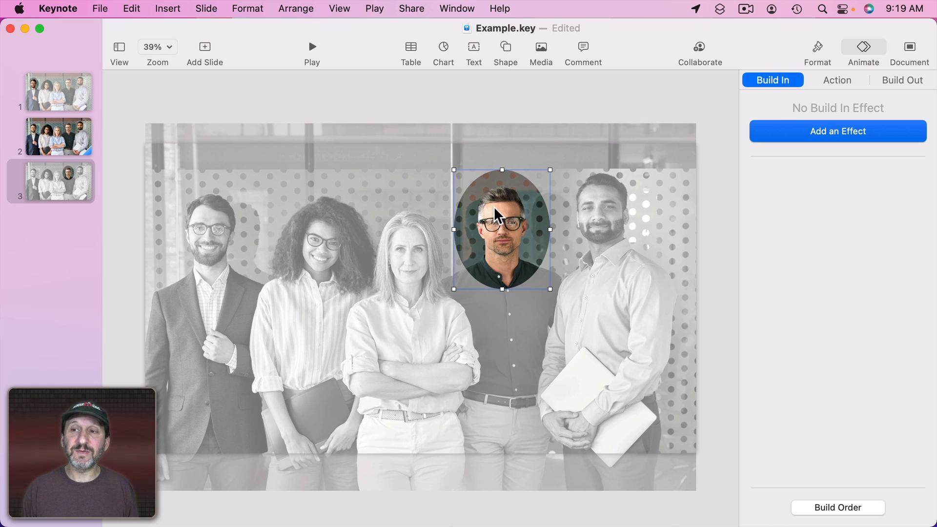
{"action": "left_click", "coordinate": [830, 79]}
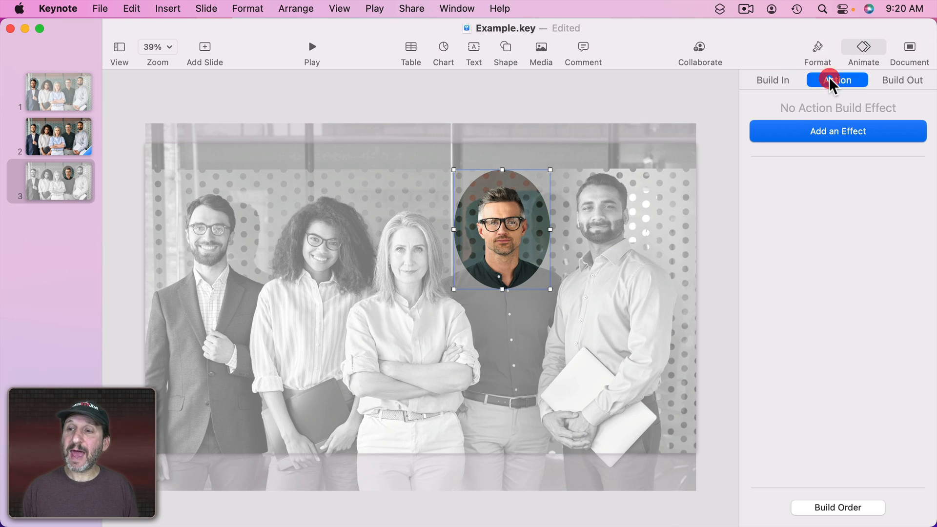
{"action": "left_click", "coordinate": [832, 129]}
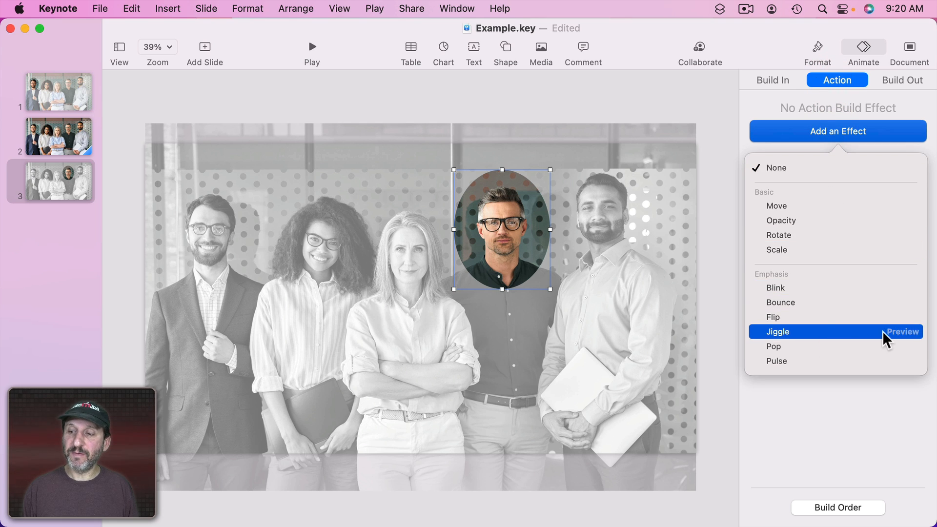
{"action": "left_click", "coordinate": [898, 330]}
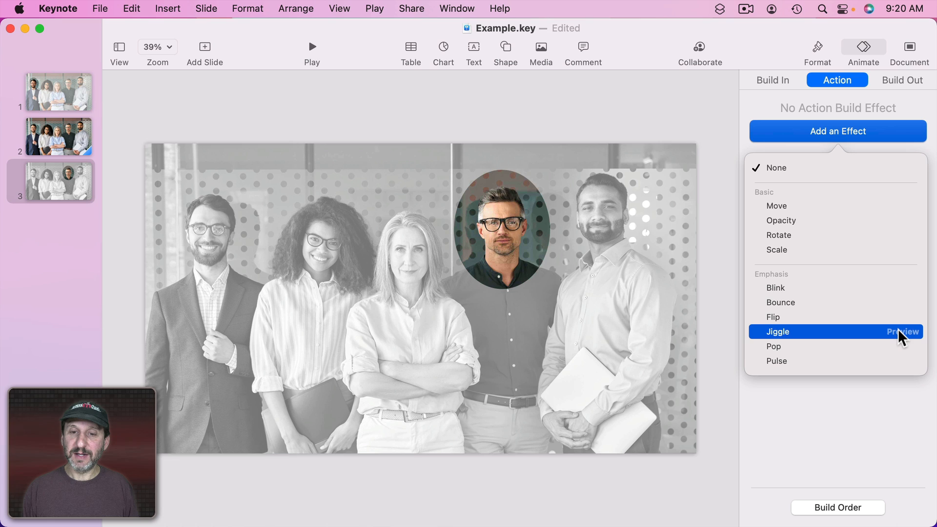
{"action": "left_click", "coordinate": [900, 345]}
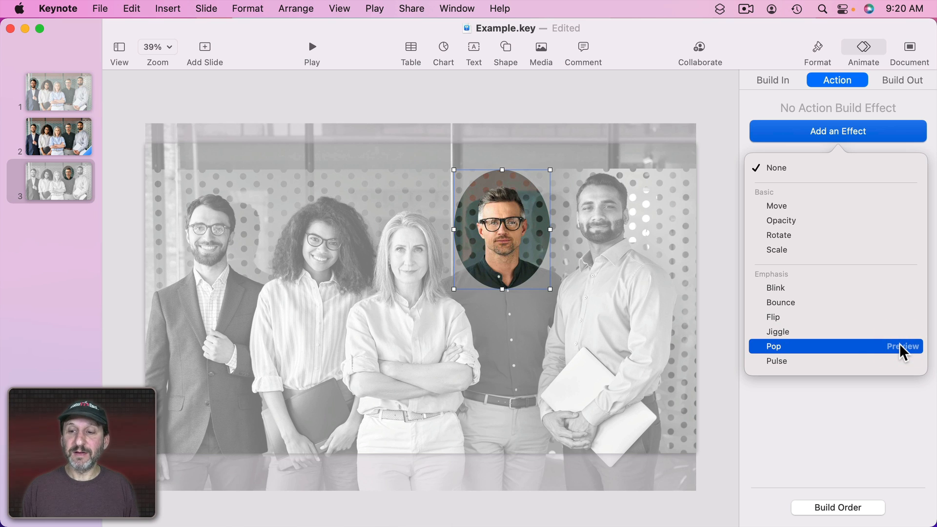
{"action": "left_click", "coordinate": [819, 346]}
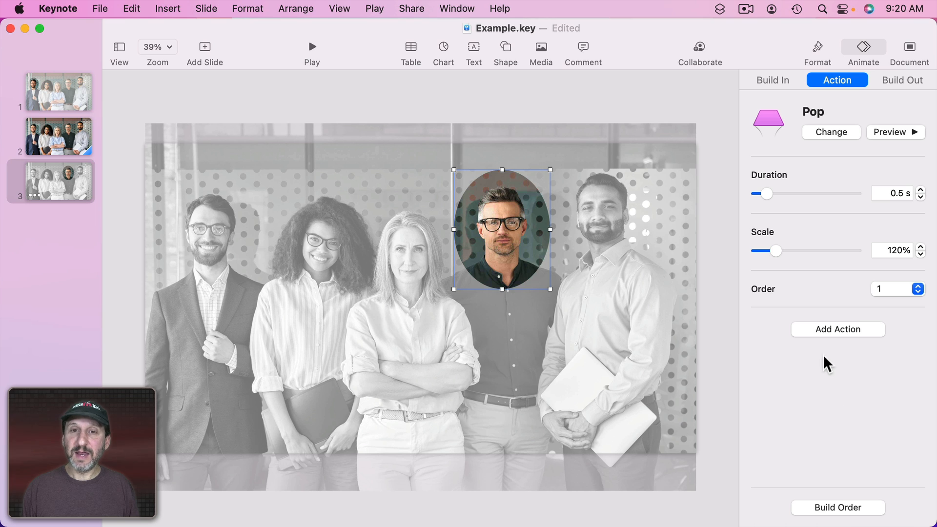
Set the cut-out's Pop action to start After Transition in the build order
{"action": "left_click", "coordinate": [837, 508]}
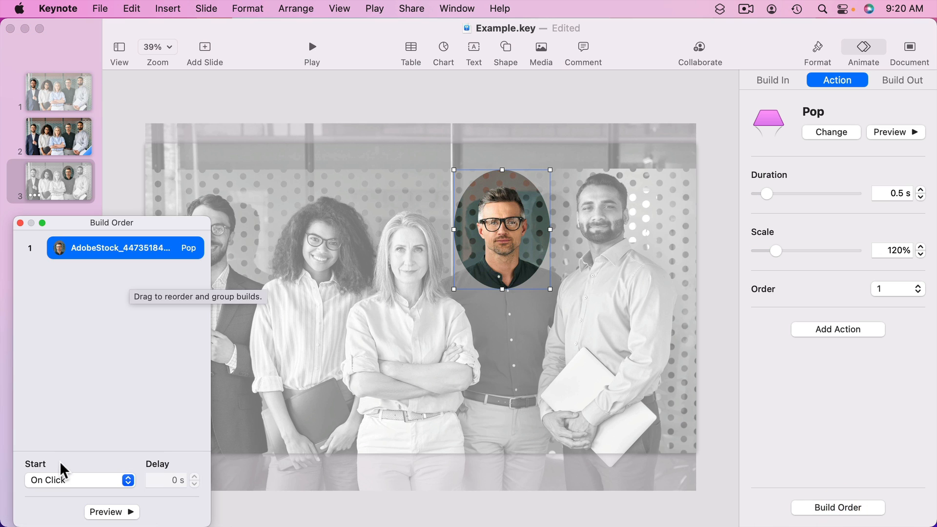
{"action": "left_click", "coordinate": [57, 476]}
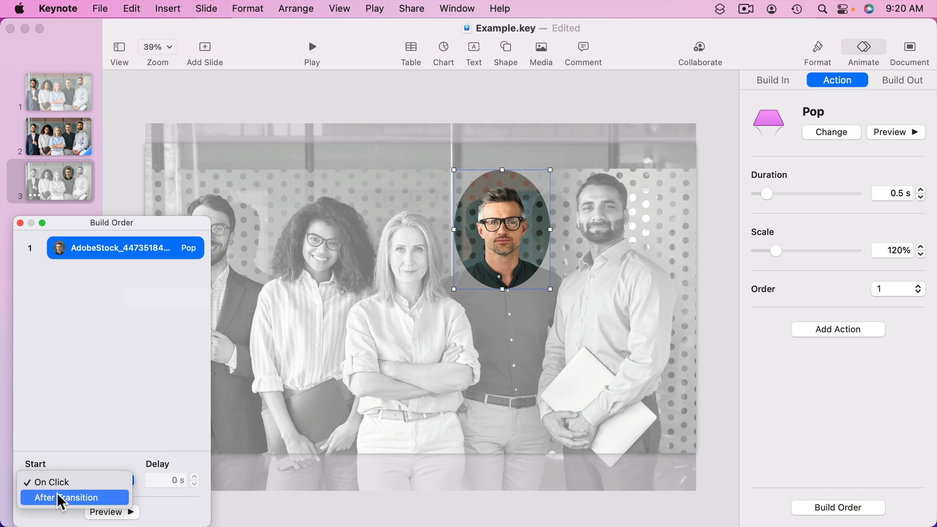
{"action": "left_click", "coordinate": [57, 493]}
{"action": "left_click", "coordinate": [20, 224]}
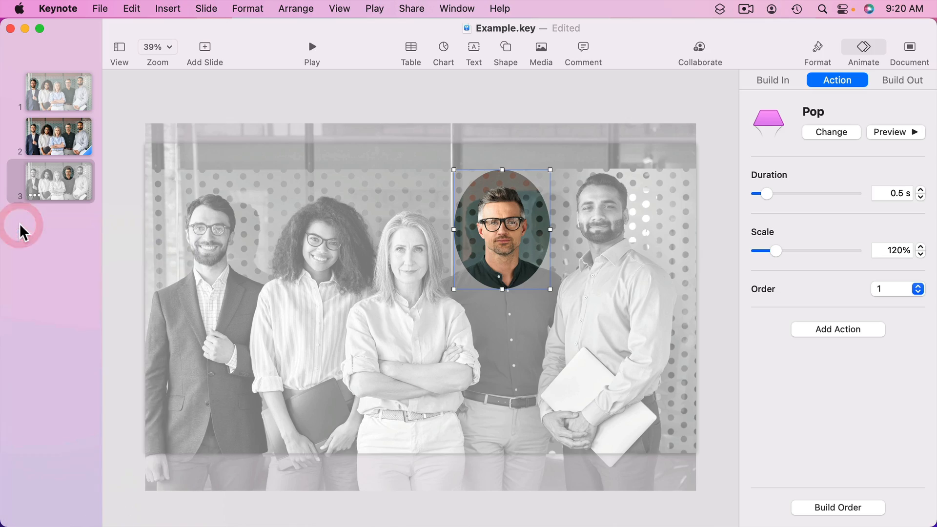
Play the slideshow from slide 2 to view the dissolve followed by the Pop action, and exit
{"action": "left_click", "coordinate": [58, 146]}
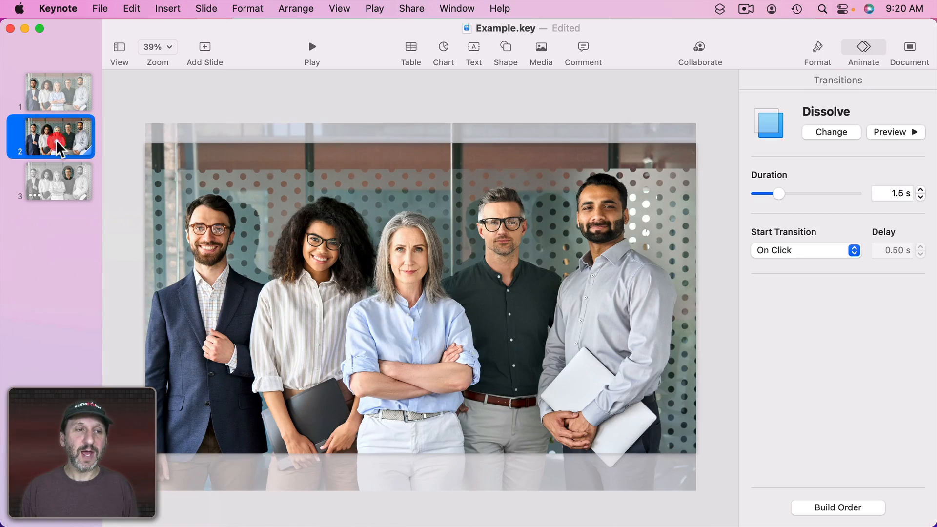
{"action": "left_click", "coordinate": [310, 47]}
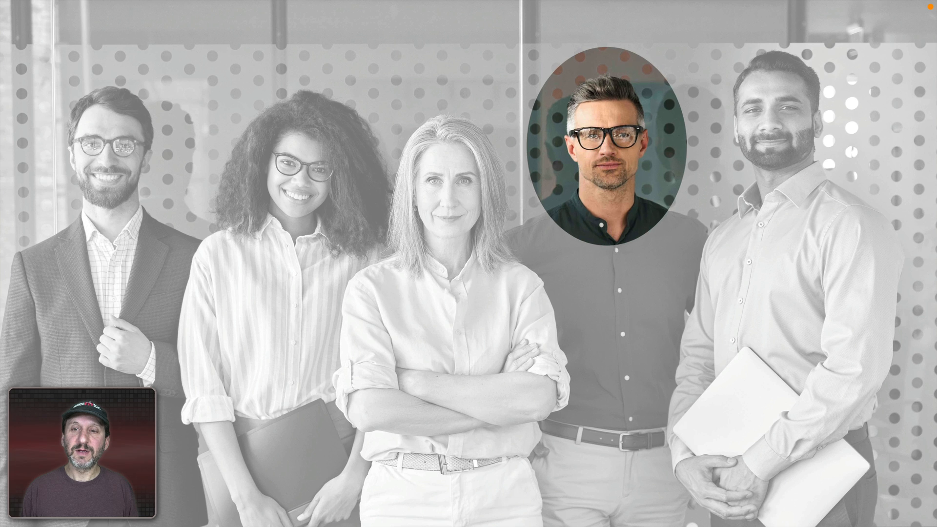
{"action": "key", "text": "Escape"}
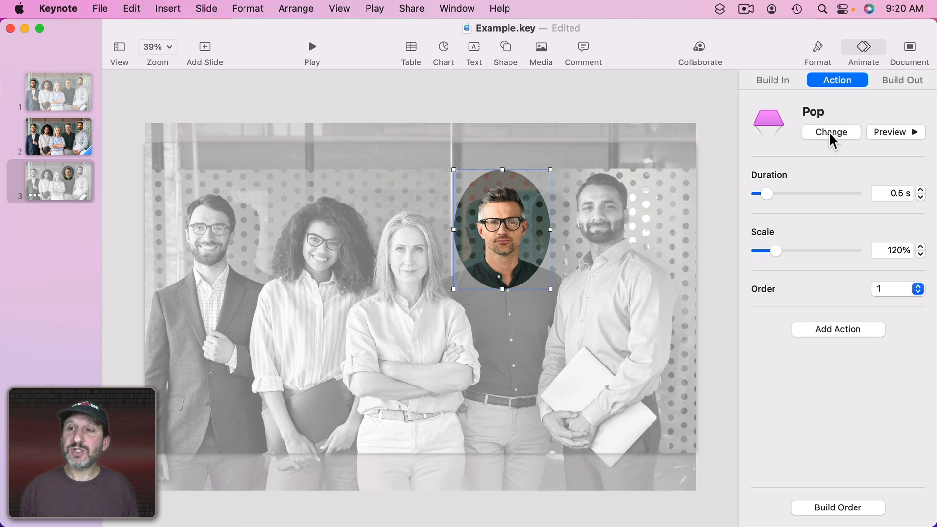
Preview the Bounce action on slide 3's oval face cut-out while keeping Pop as its action
{"action": "left_click", "coordinate": [830, 132]}
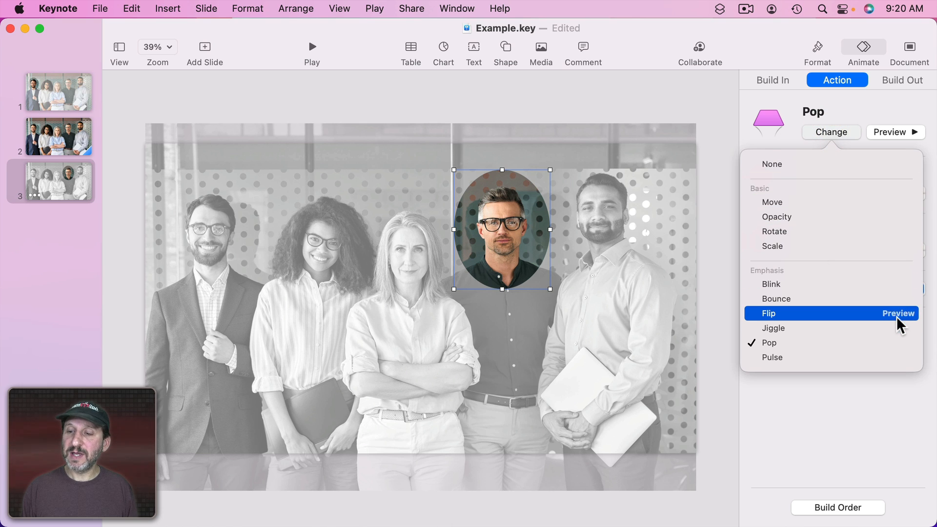
{"action": "left_click", "coordinate": [903, 298]}
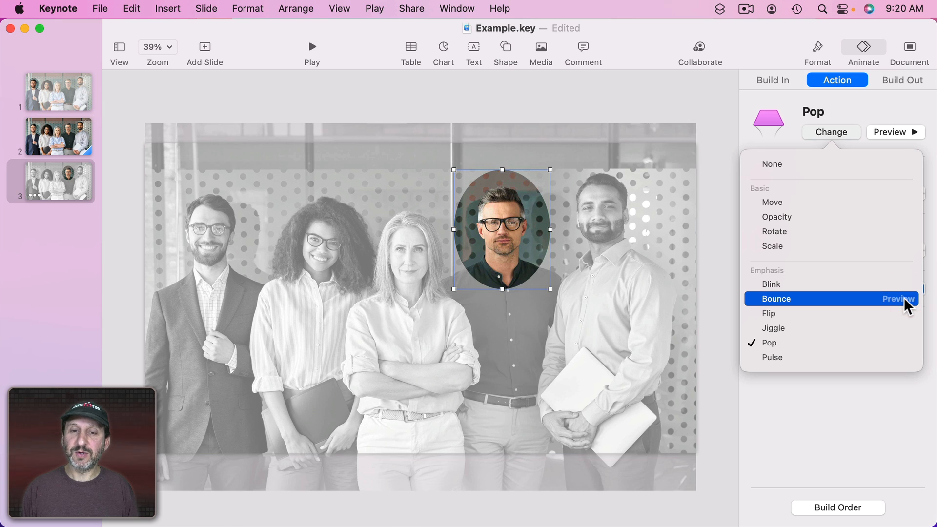
{"action": "left_click", "coordinate": [847, 104]}
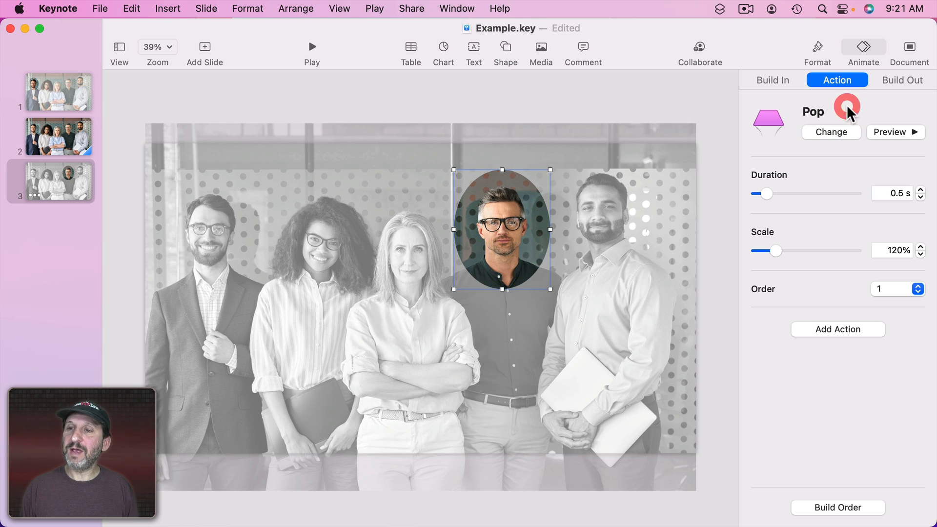
Preview the Blur and Iris build-in effects on slide 3's oval face cut-out without applying either
{"action": "left_click", "coordinate": [773, 81]}
{"action": "left_click", "coordinate": [838, 131]}
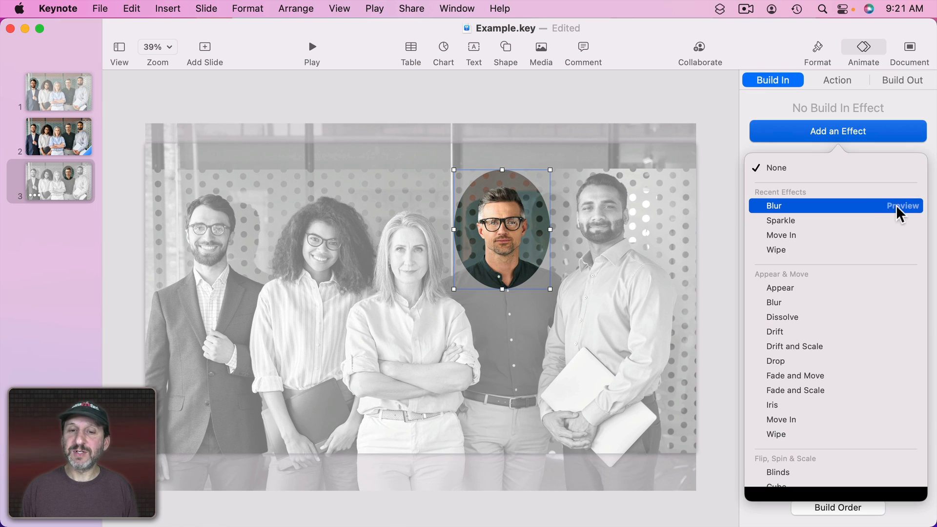
{"action": "left_click", "coordinate": [901, 206]}
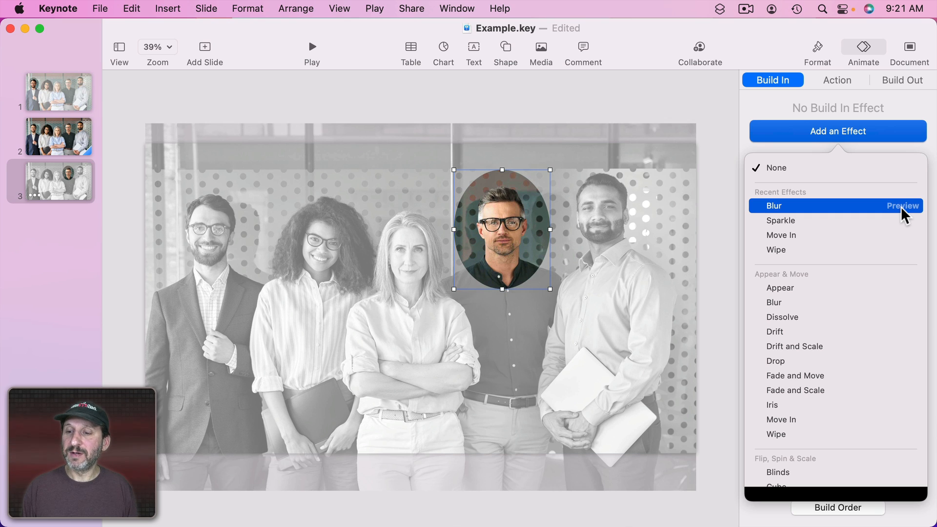
{"action": "left_click", "coordinate": [895, 404]}
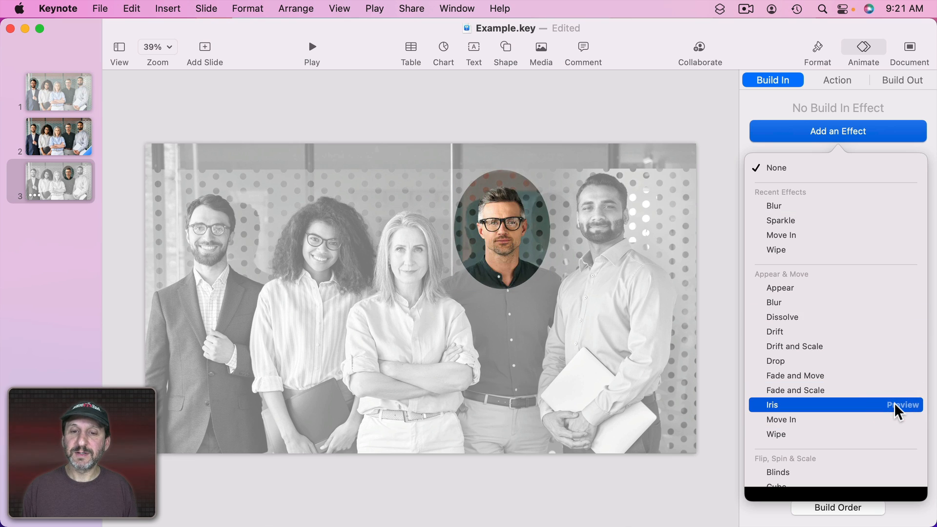
{"action": "left_click", "coordinate": [71, 87]}
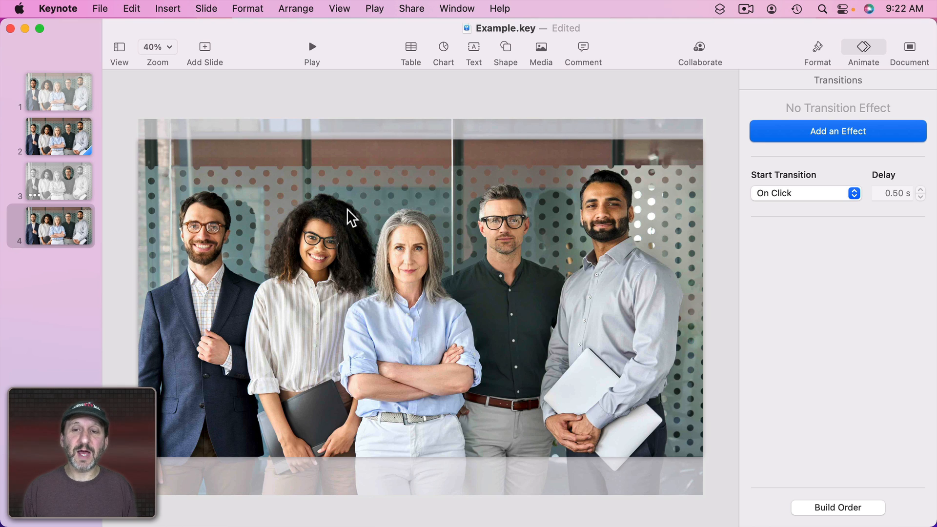
Add a circle shape to slide 4 and place it beside the top of the centre woman's head
{"action": "left_click", "coordinate": [268, 183]}
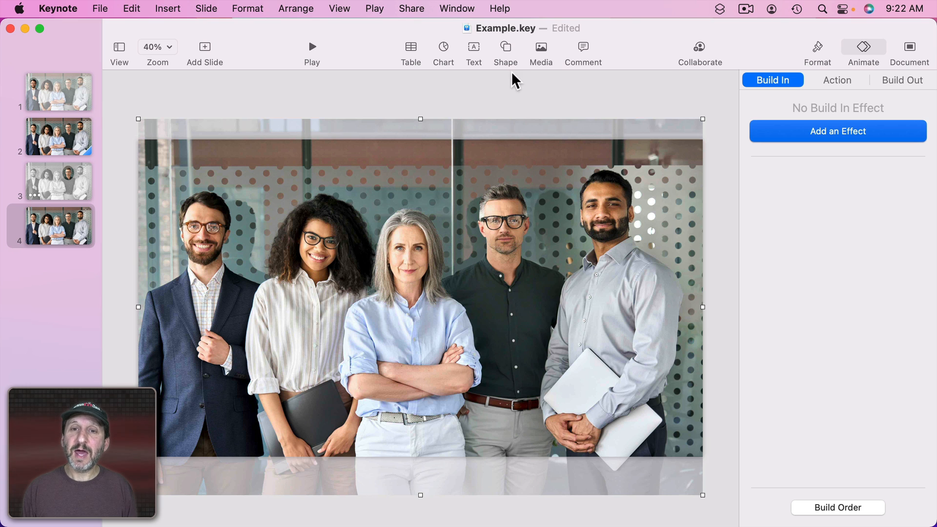
{"action": "left_click", "coordinate": [506, 47]}
{"action": "left_click", "coordinate": [624, 162]}
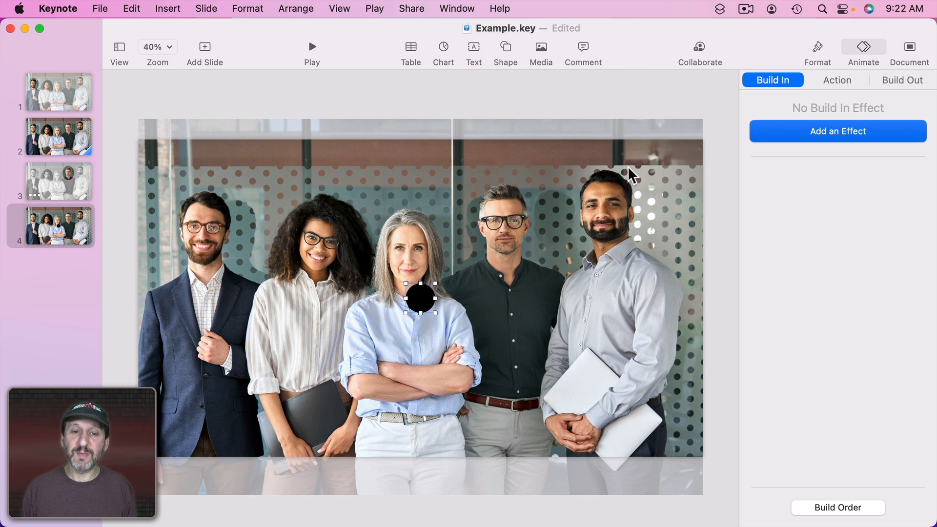
{"action": "left_click_drag", "start_coordinate": [417, 292], "coordinate": [382, 209]}
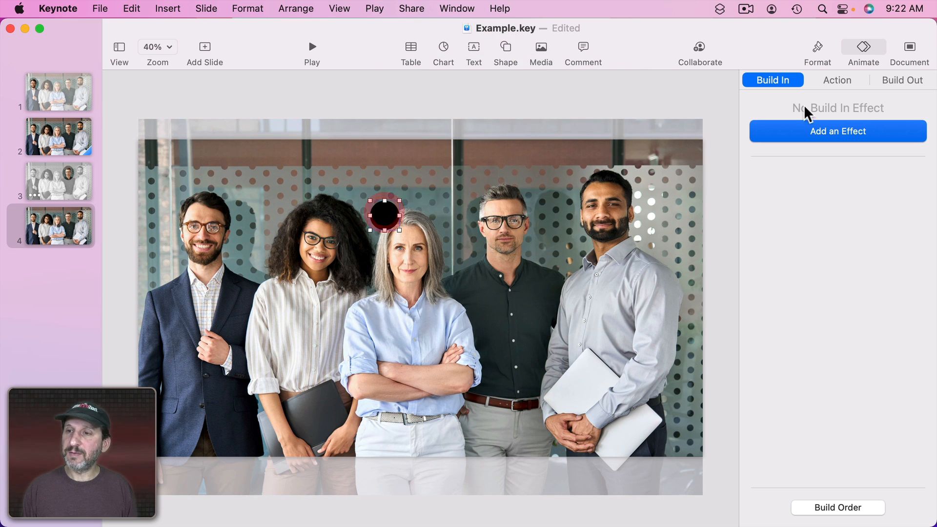
Set the circle's opacity to 48% and stretch it into an oval covering the centre woman's head
{"action": "left_click", "coordinate": [818, 47]}
{"action": "left_click", "coordinate": [808, 445]}
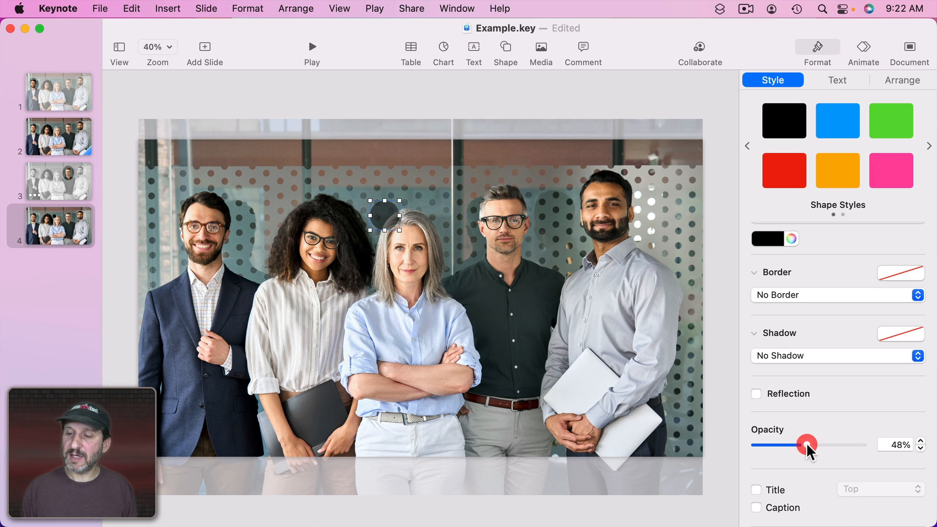
{"action": "left_click_drag", "start_coordinate": [401, 230], "coordinate": [429, 298]}
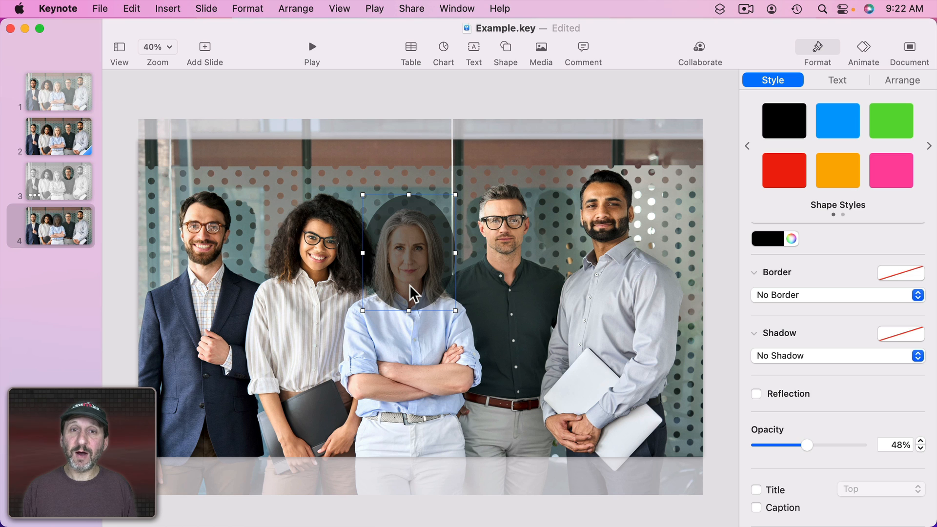
Add a black square shape at the centre of slide 4
{"action": "left_click", "coordinate": [164, 49]}
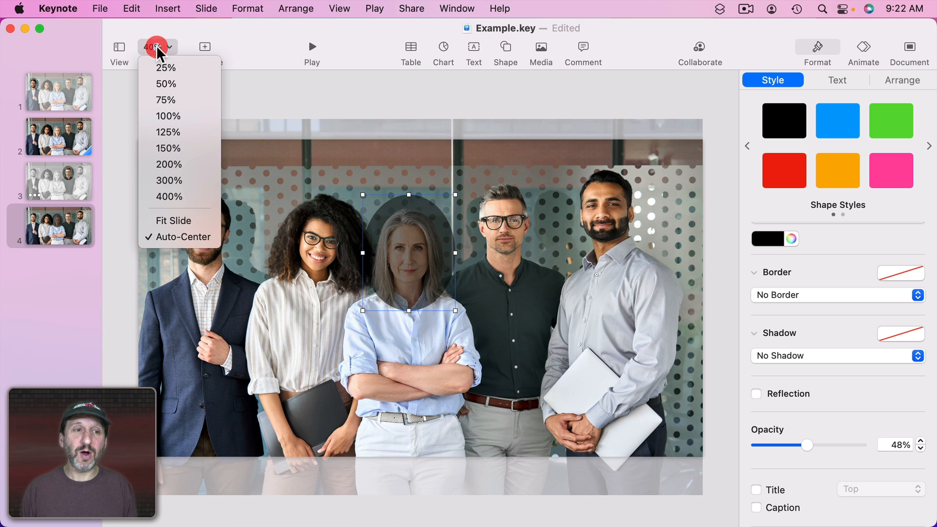
{"action": "left_click", "coordinate": [163, 67]}
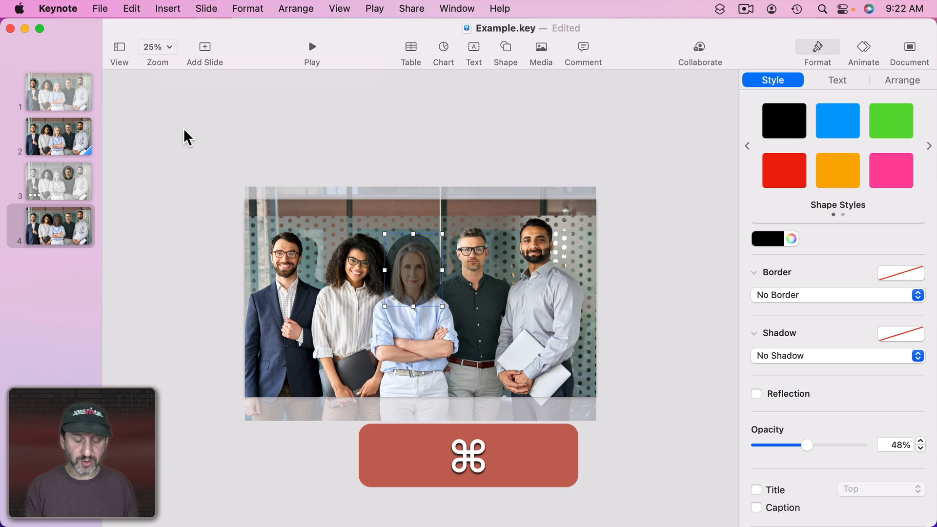
{"action": "key", "text": "shift+super+comma"}
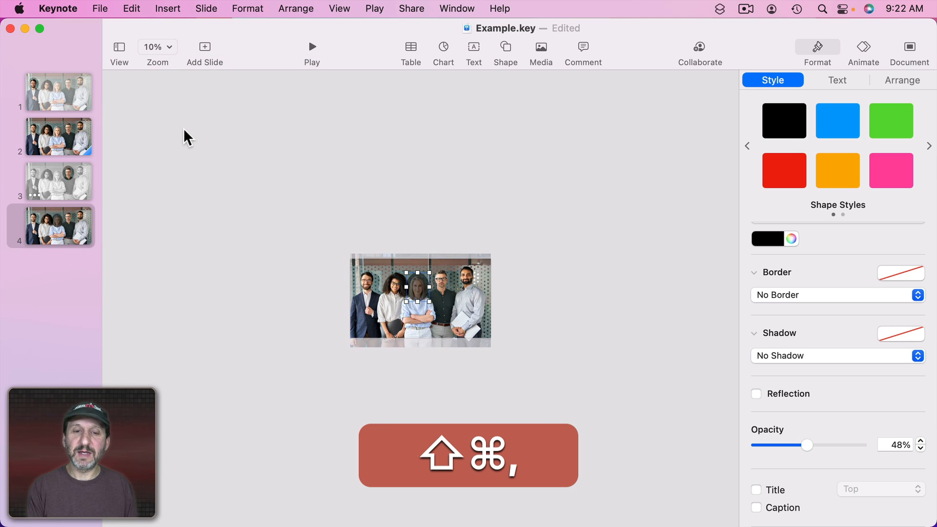
{"action": "key", "text": "shift+super+comma"}
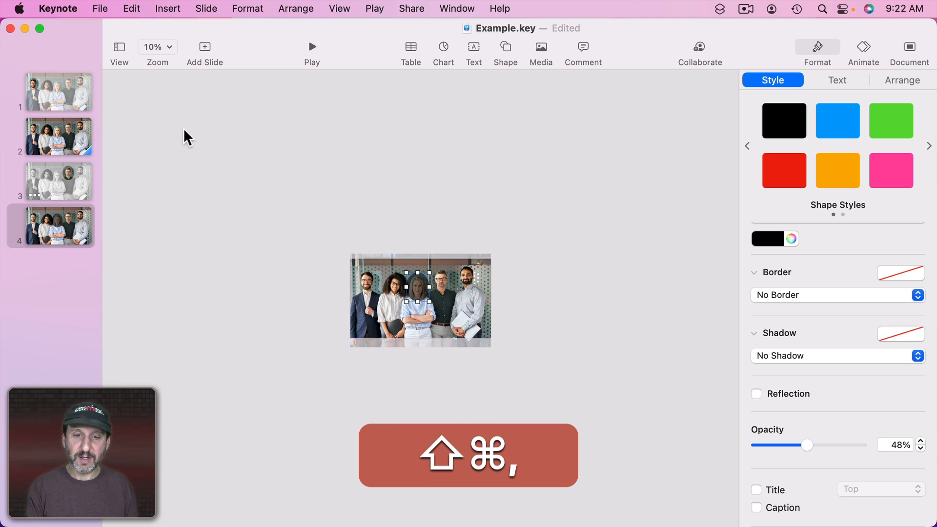
{"action": "left_click", "coordinate": [235, 162]}
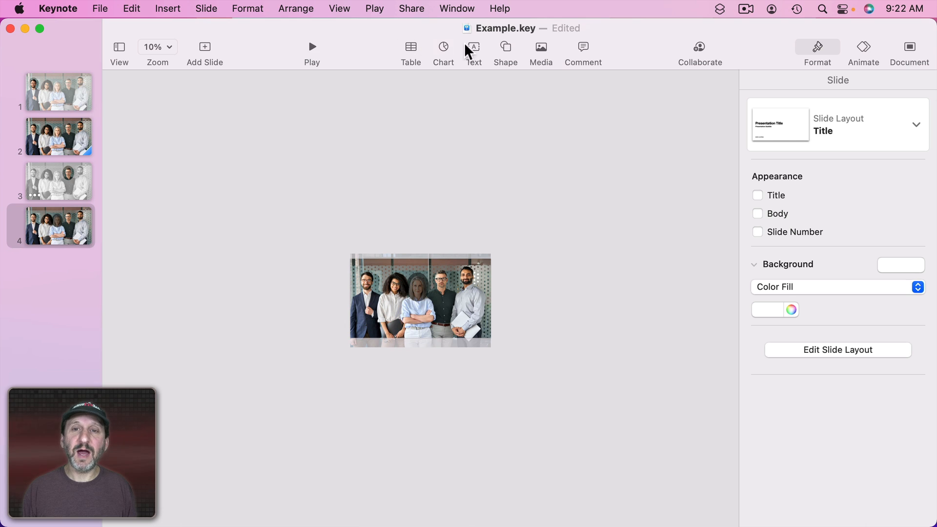
{"action": "left_click", "coordinate": [506, 48]}
{"action": "left_click", "coordinate": [508, 169]}
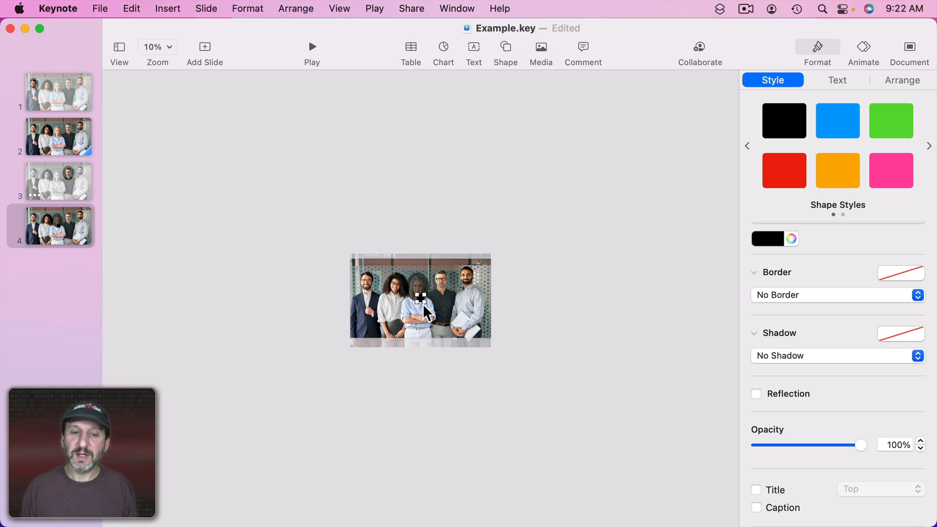
Enlarge the black square until it extends well beyond slide 4 on all sides and send it behind the oval
{"action": "left_click_drag", "start_coordinate": [417, 294], "coordinate": [112, 72]}
{"action": "left_click_drag", "start_coordinate": [424, 303], "coordinate": [733, 508]}
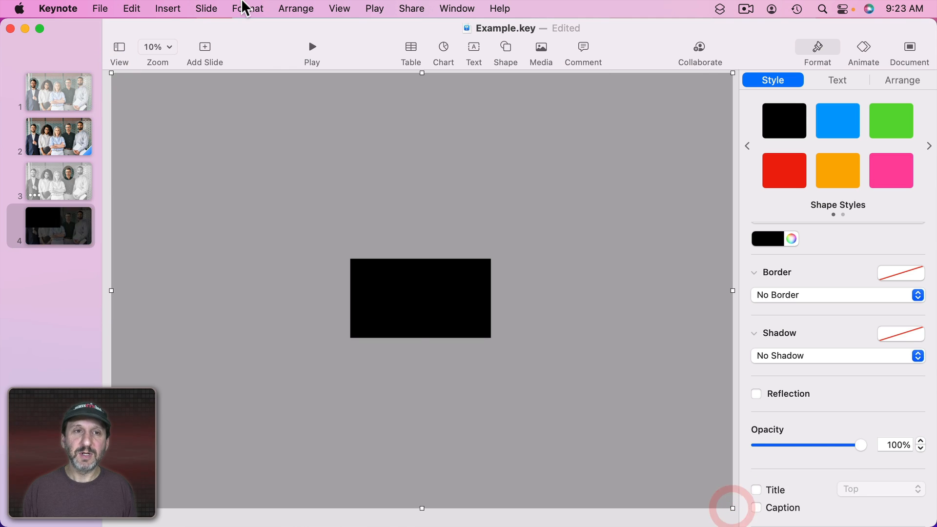
{"action": "left_click", "coordinate": [291, 9]}
{"action": "left_click", "coordinate": [314, 63]}
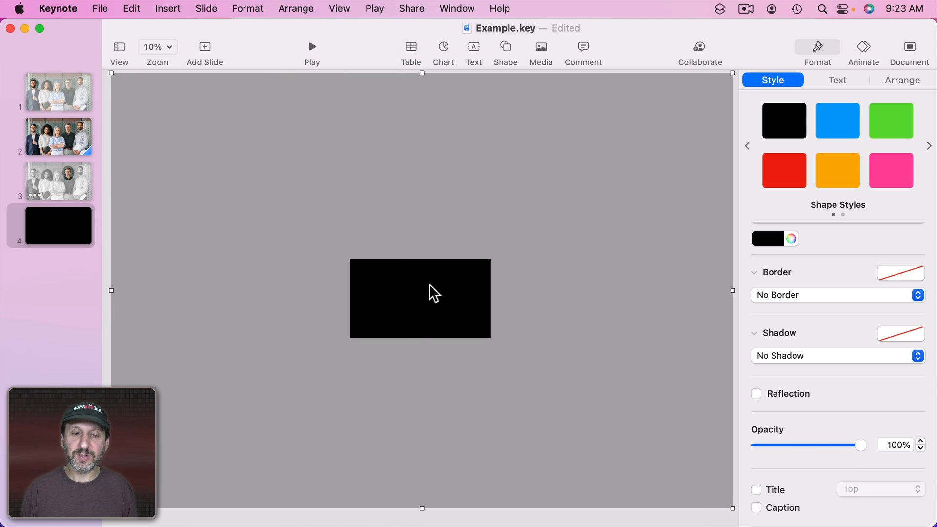
Apply the red shape style to the oval, and subtract the oval from the large black rectangle
{"action": "left_click", "coordinate": [415, 300]}
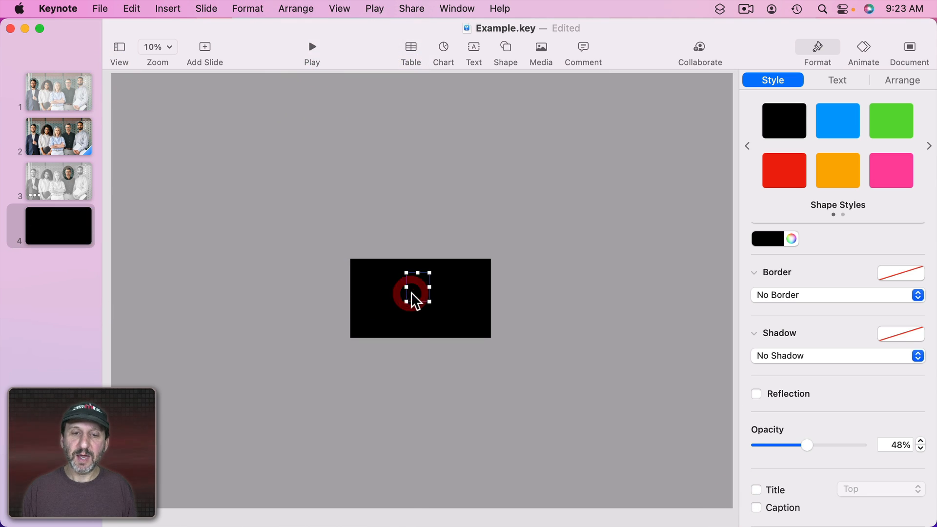
{"action": "left_click", "coordinate": [798, 169]}
{"action": "left_click", "coordinate": [337, 251]}
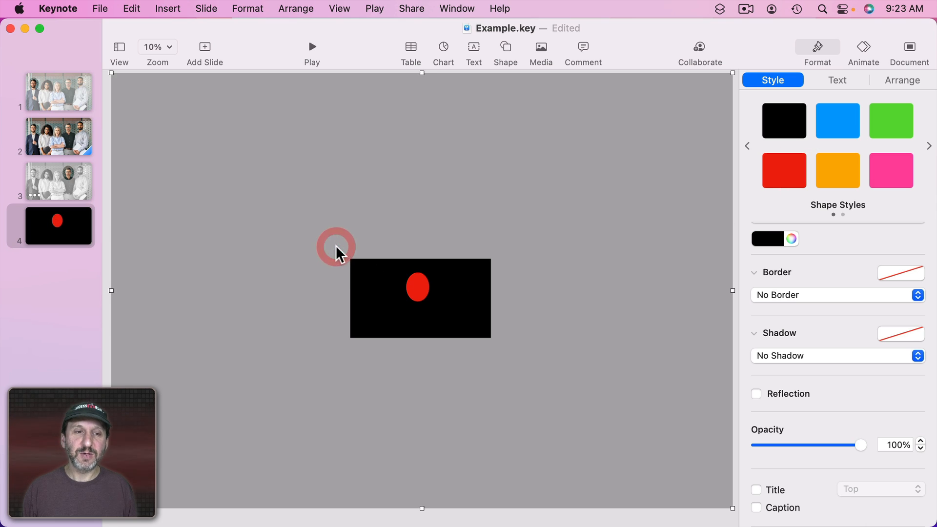
{"action": "left_click", "coordinate": [418, 294], "text": "ctrl+alt+shift"}
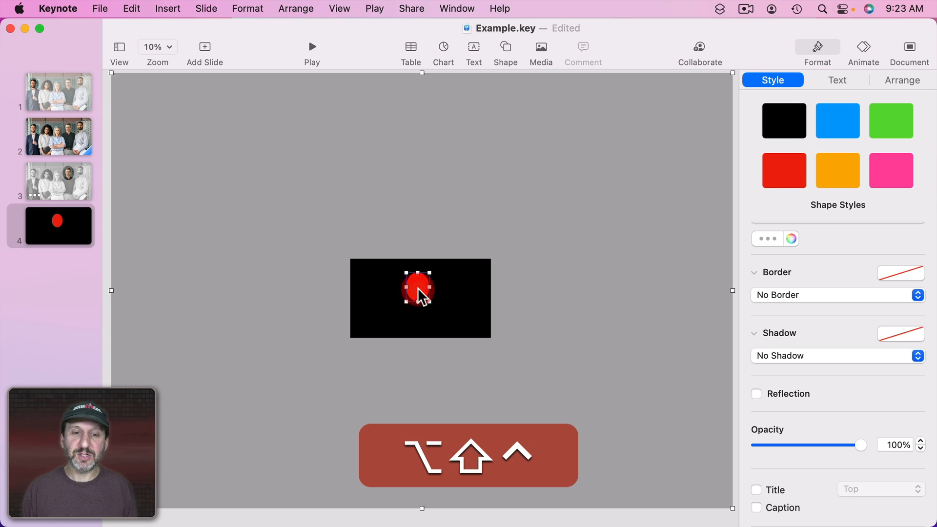
{"action": "left_click", "coordinate": [244, 8]}
{"action": "mouse_move", "coordinate": [265, 104]}
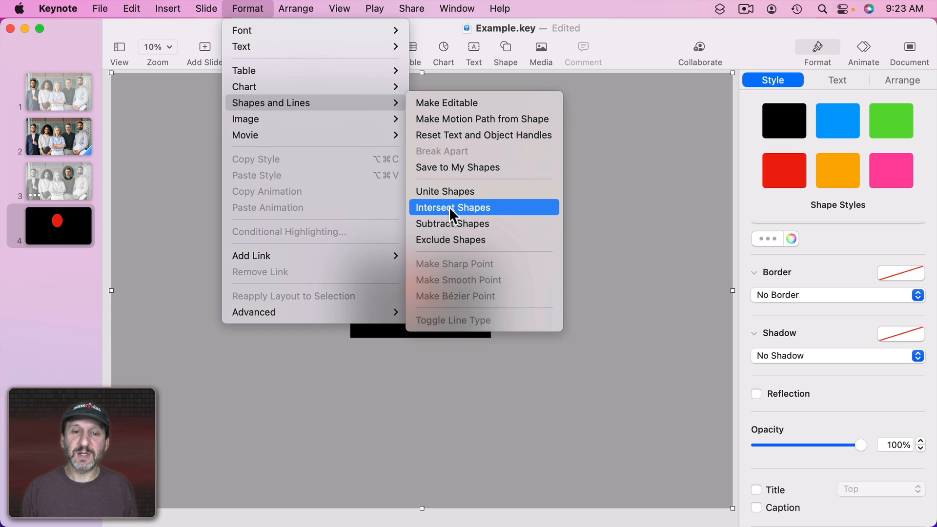
{"action": "left_click", "coordinate": [449, 222]}
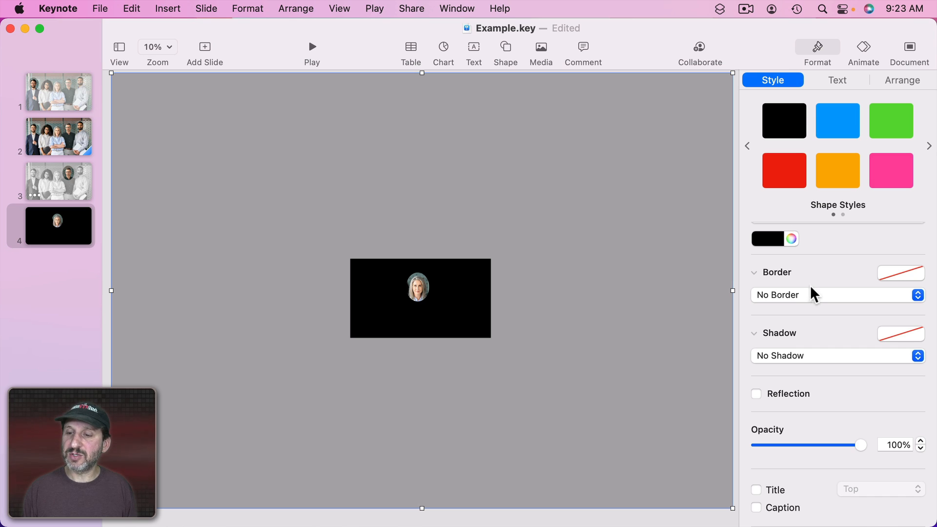
Set the cut-out overlay's opacity to 50% and its fill colour to white, viewing the slide at 50% zoom
{"action": "left_click", "coordinate": [807, 446]}
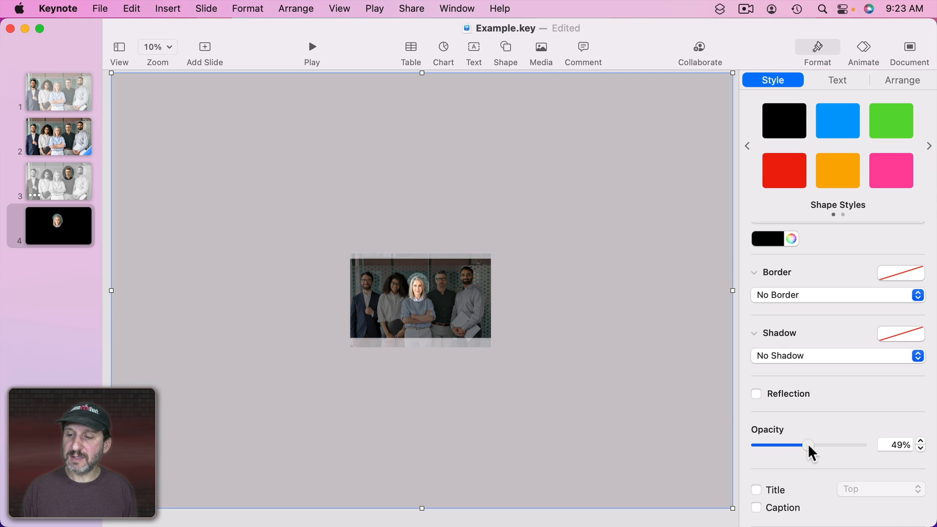
{"action": "left_click", "coordinate": [774, 237]}
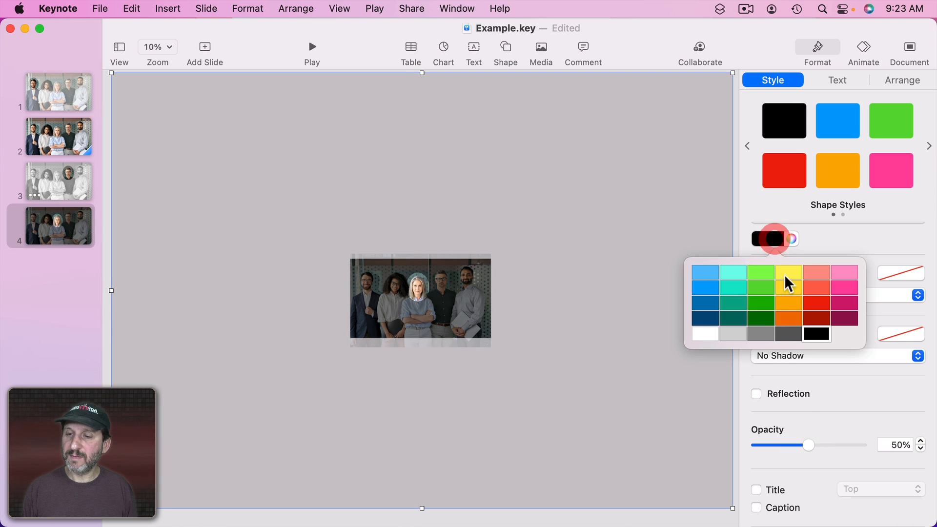
{"action": "left_click", "coordinate": [702, 334]}
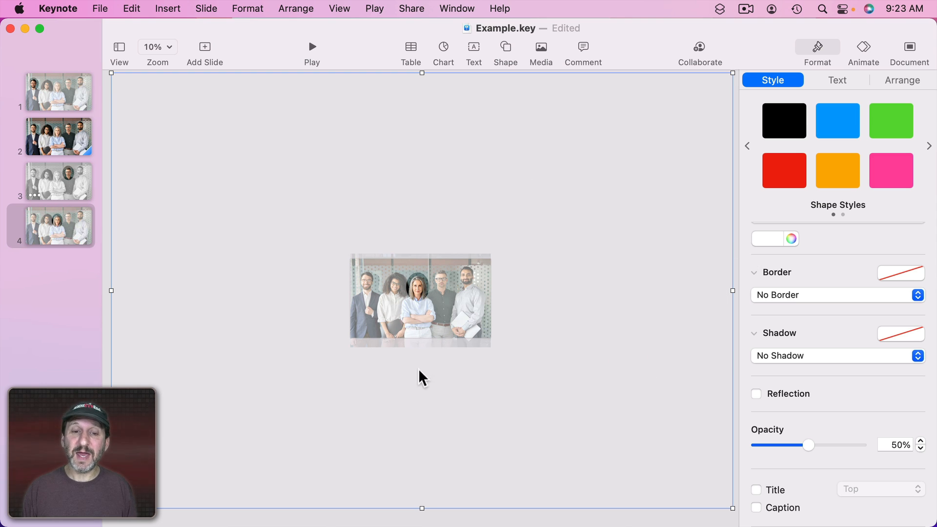
{"action": "left_click", "coordinate": [163, 46]}
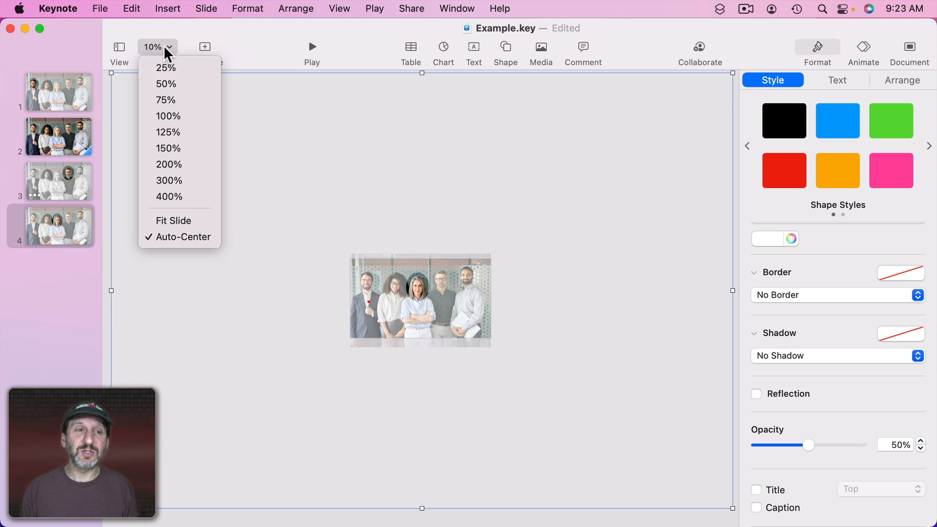
{"action": "left_click", "coordinate": [170, 84]}
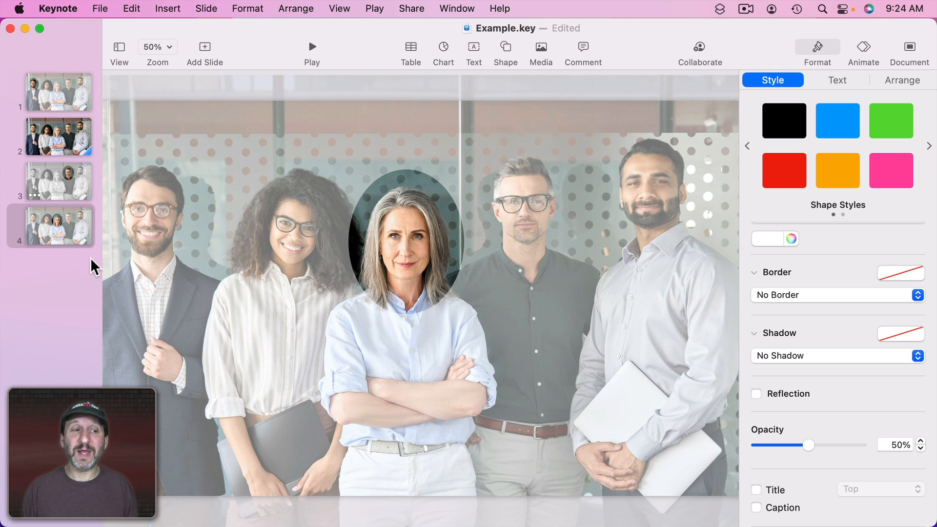
Duplicate slide 4 and, on the copy, move the overlay so its oval opening frames the rightmost man's face
{"action": "left_click", "coordinate": [74, 233]}
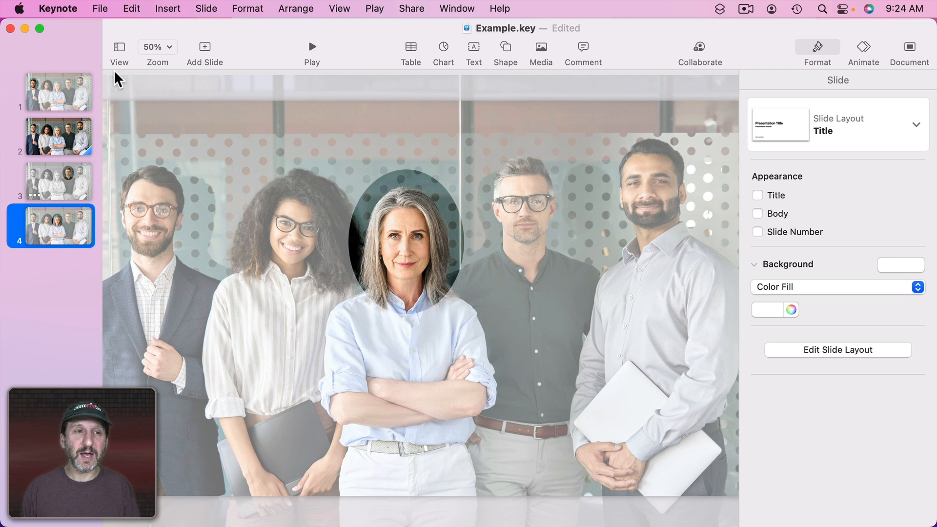
{"action": "left_click", "coordinate": [132, 8]}
{"action": "left_click", "coordinate": [147, 190]}
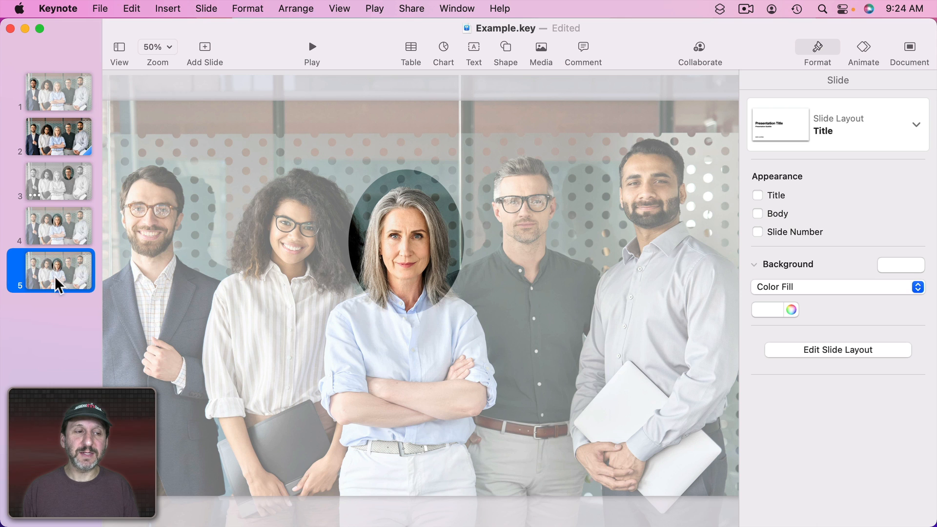
{"action": "left_click", "coordinate": [62, 226]}
{"action": "left_click", "coordinate": [61, 266]}
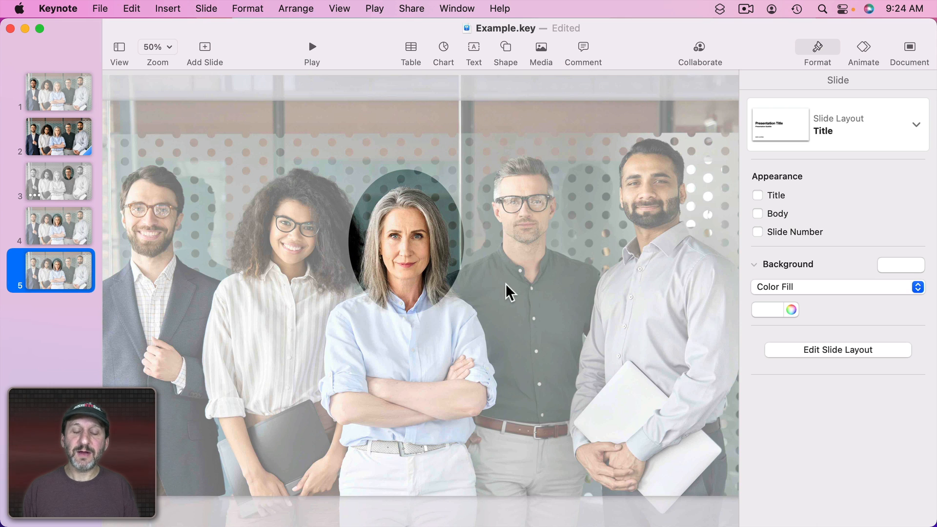
{"action": "left_click_drag", "start_coordinate": [469, 296], "coordinate": [713, 241]}
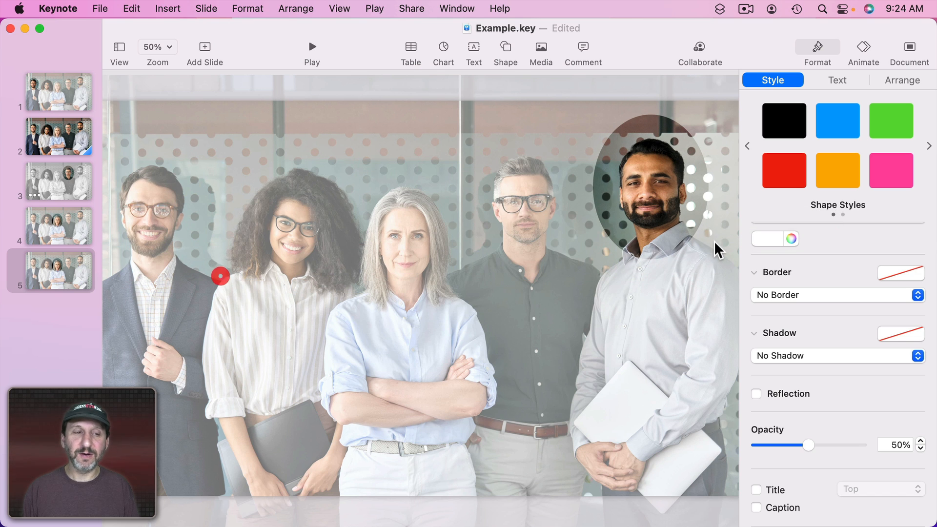
{"action": "left_click", "coordinate": [71, 230]}
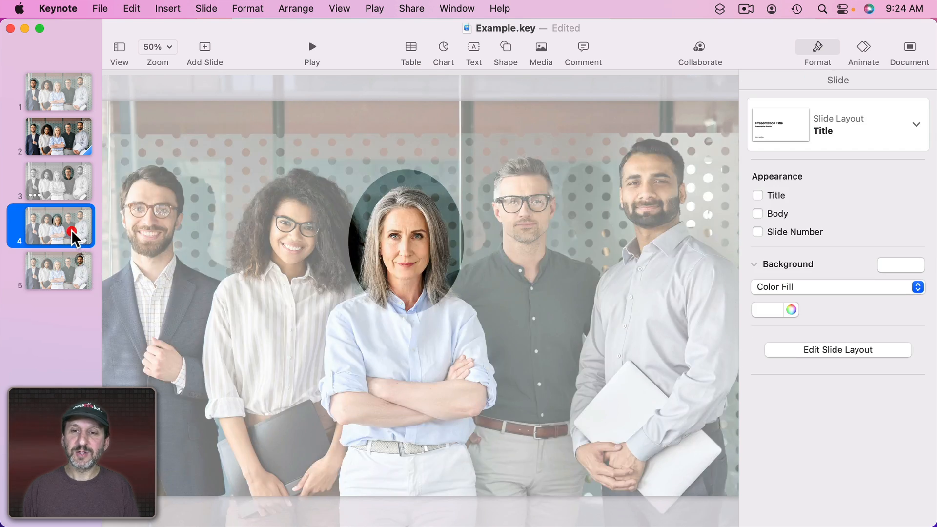
{"action": "left_click", "coordinate": [55, 267]}
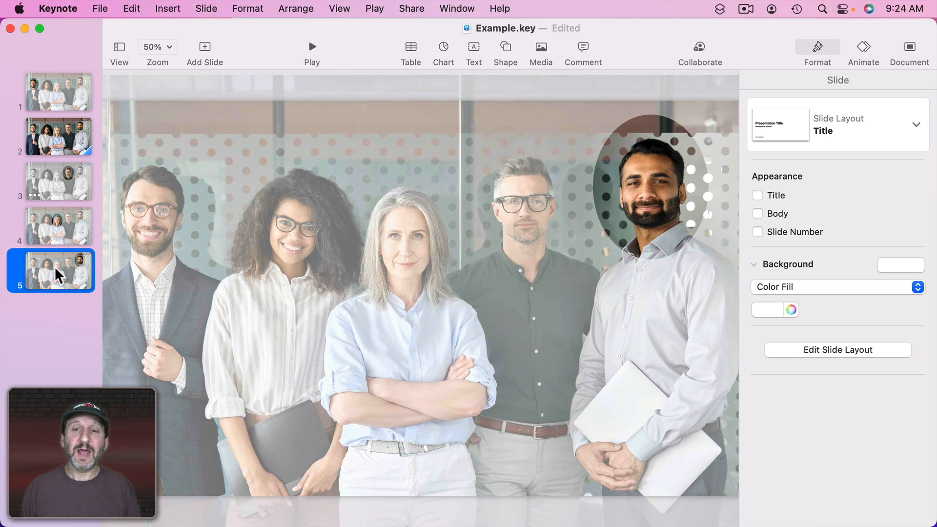
Add a Dissolve transition to slide 4
{"action": "left_click", "coordinate": [60, 231]}
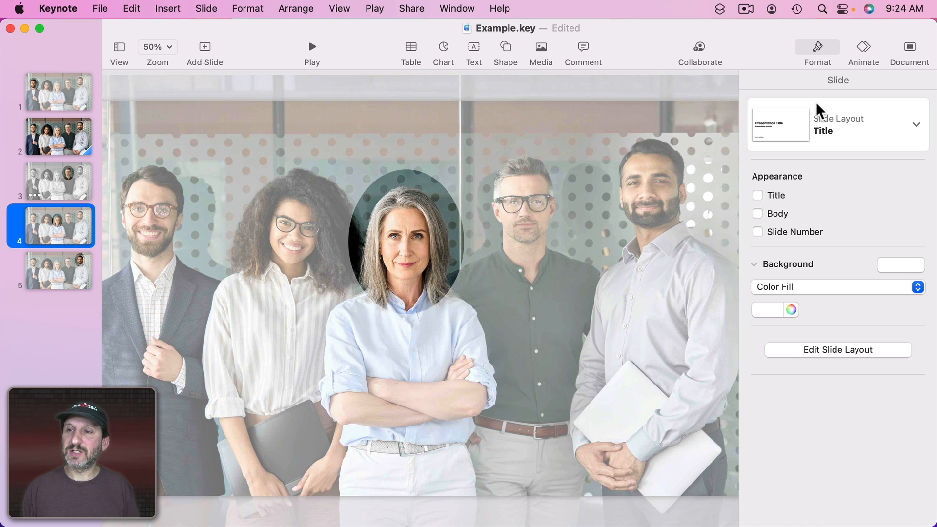
{"action": "left_click", "coordinate": [863, 52]}
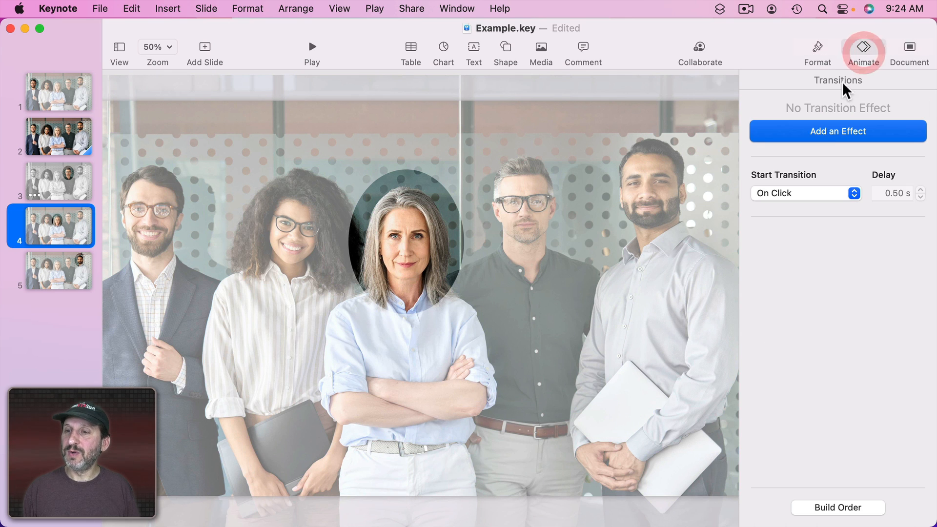
{"action": "left_click", "coordinate": [828, 131]}
{"action": "left_click", "coordinate": [797, 204]}
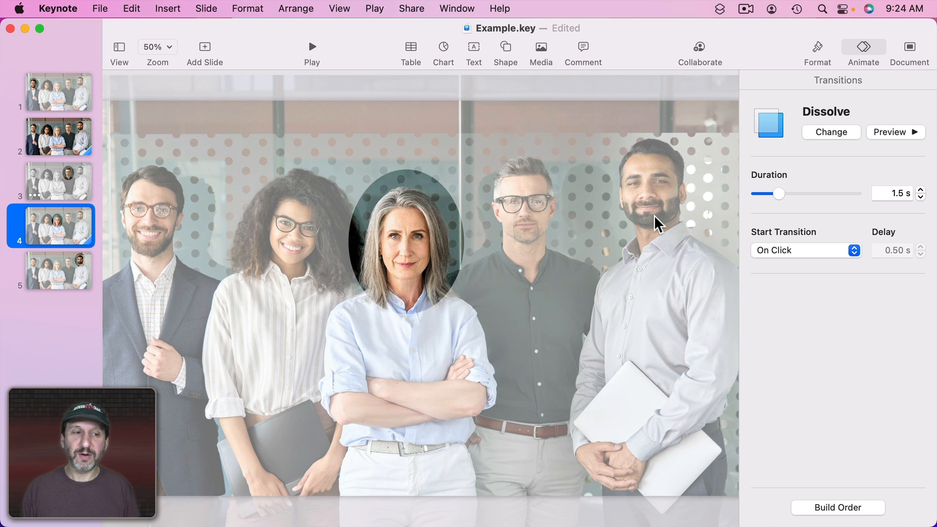
Change slide 4's transition effect to Magic Move
{"action": "left_click", "coordinate": [837, 135]}
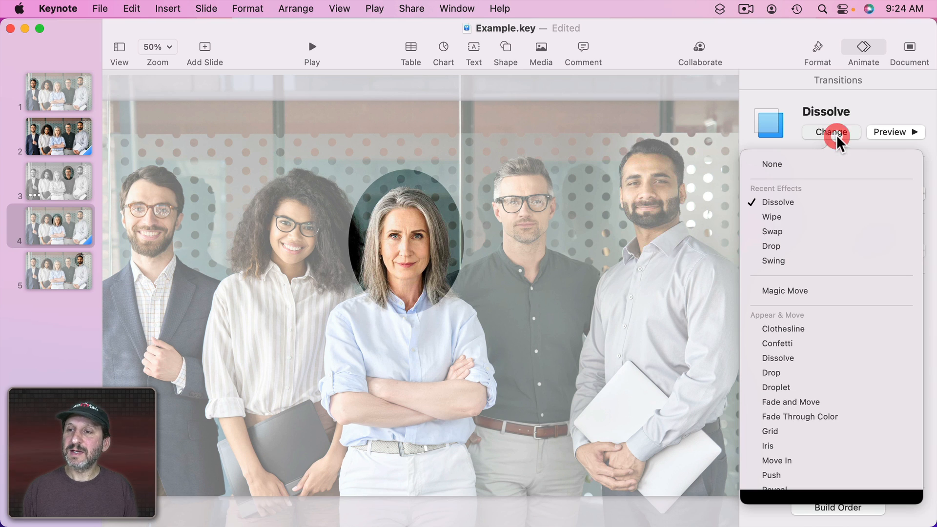
{"action": "left_click", "coordinate": [784, 291]}
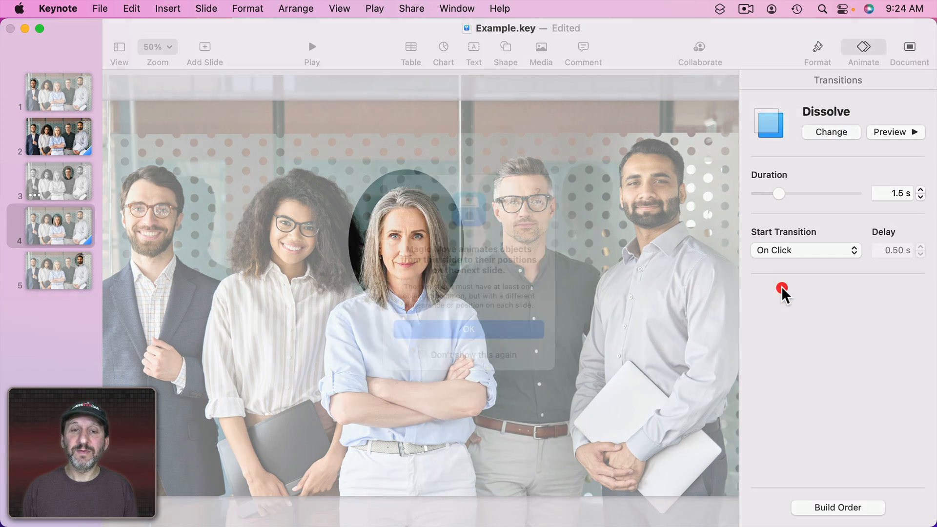
{"action": "left_click", "coordinate": [500, 335]}
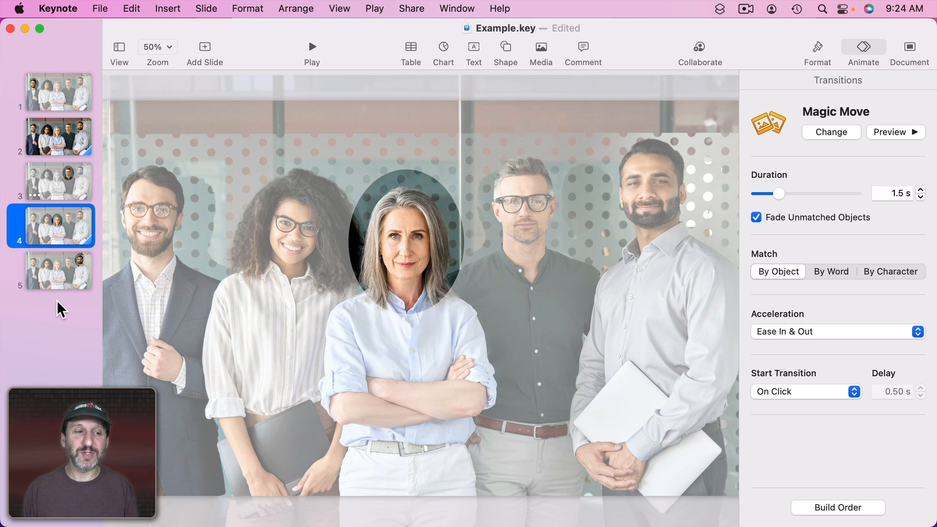
Duplicate slide 5 and, on the copy, move the overlay so its oval opening frames the curly-haired woman's face
{"action": "left_click", "coordinate": [55, 268]}
{"action": "key", "text": "super+d"}
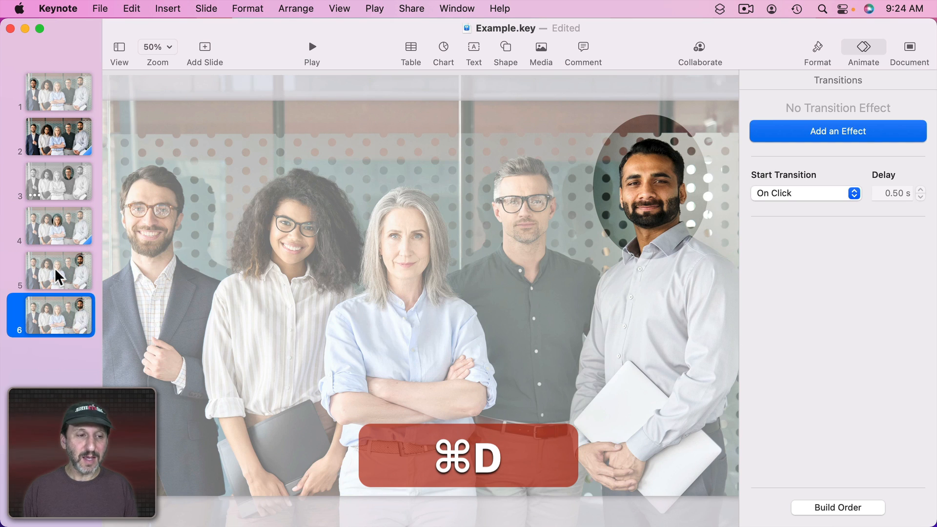
{"action": "left_click", "coordinate": [687, 287]}
{"action": "left_click_drag", "start_coordinate": [688, 287], "coordinate": [332, 321]}
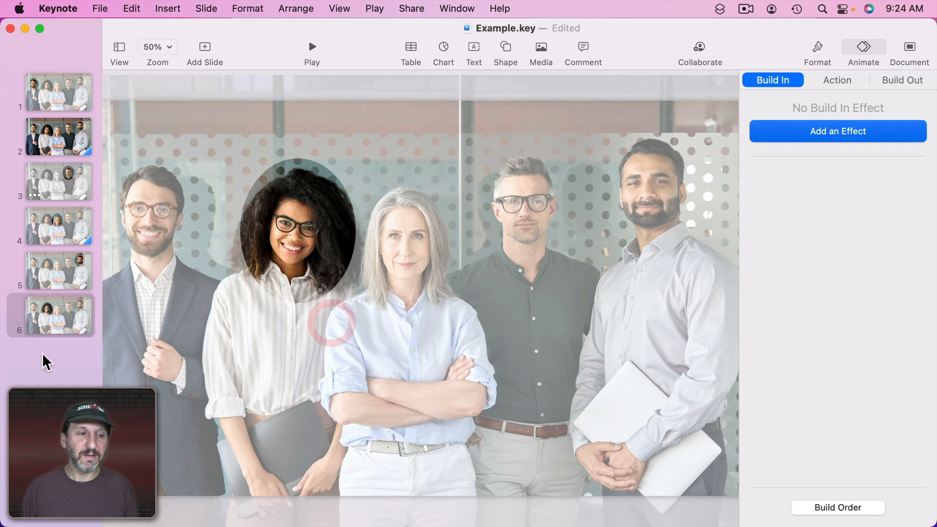
Add a Magic Move transition to slide 5
{"action": "left_click", "coordinate": [58, 268]}
{"action": "left_click", "coordinate": [842, 137]}
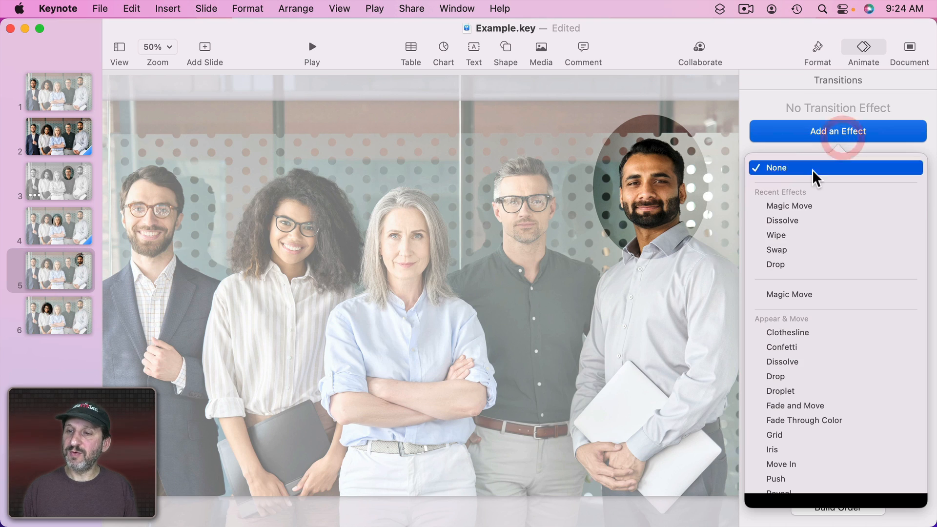
{"action": "left_click", "coordinate": [804, 205]}
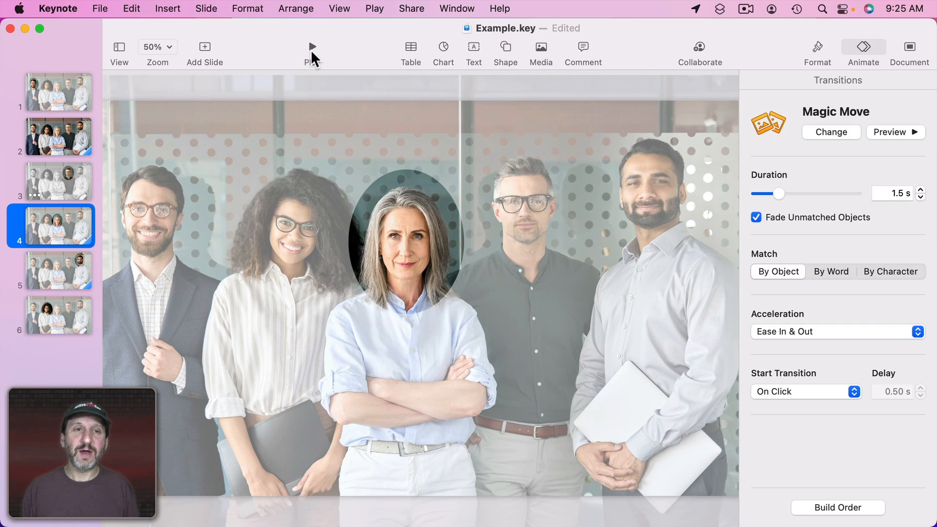
Play the slideshow from slide 4 and advance it to view the Magic Move transition
{"action": "left_click", "coordinate": [312, 53]}
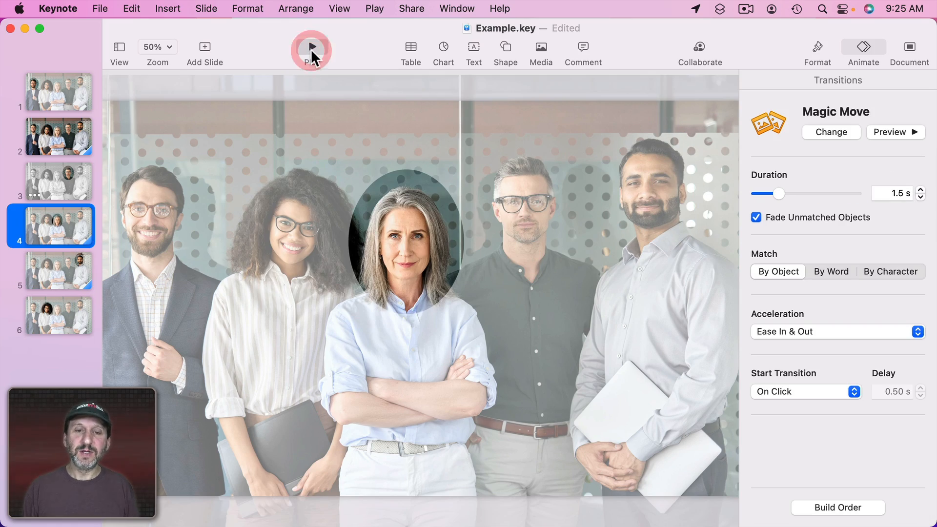
{"action": "key", "text": "Right"}
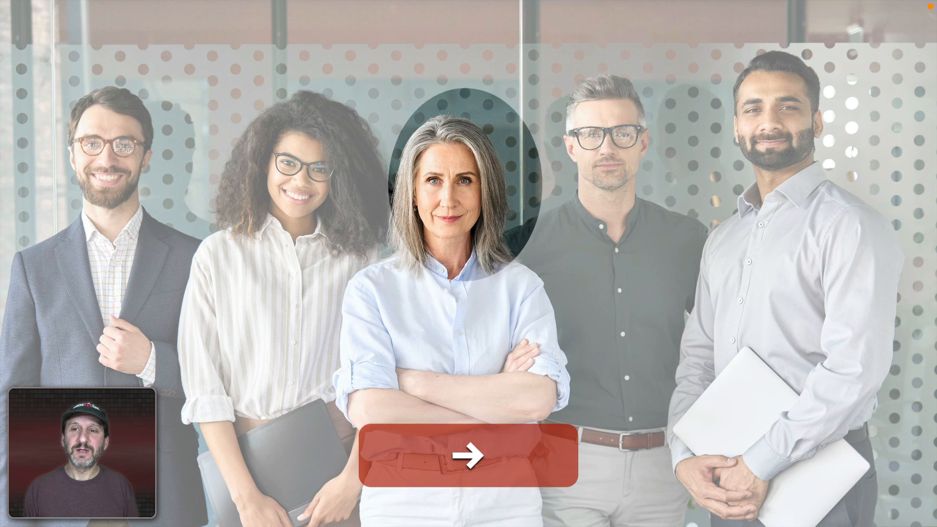